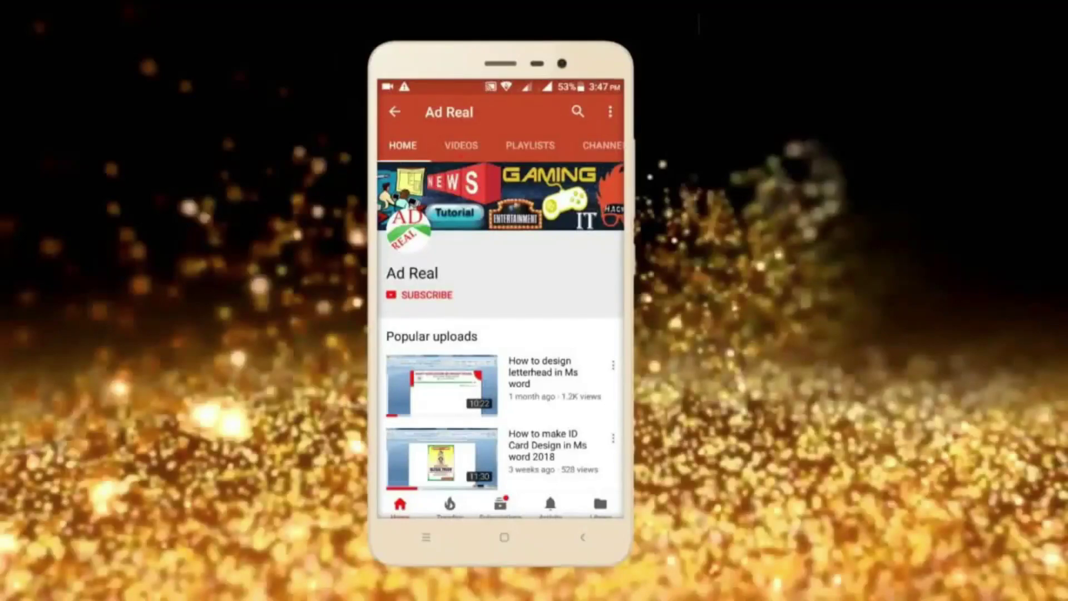
# - Apply Narrow margins to the page
pyautogui.click(430, 295)
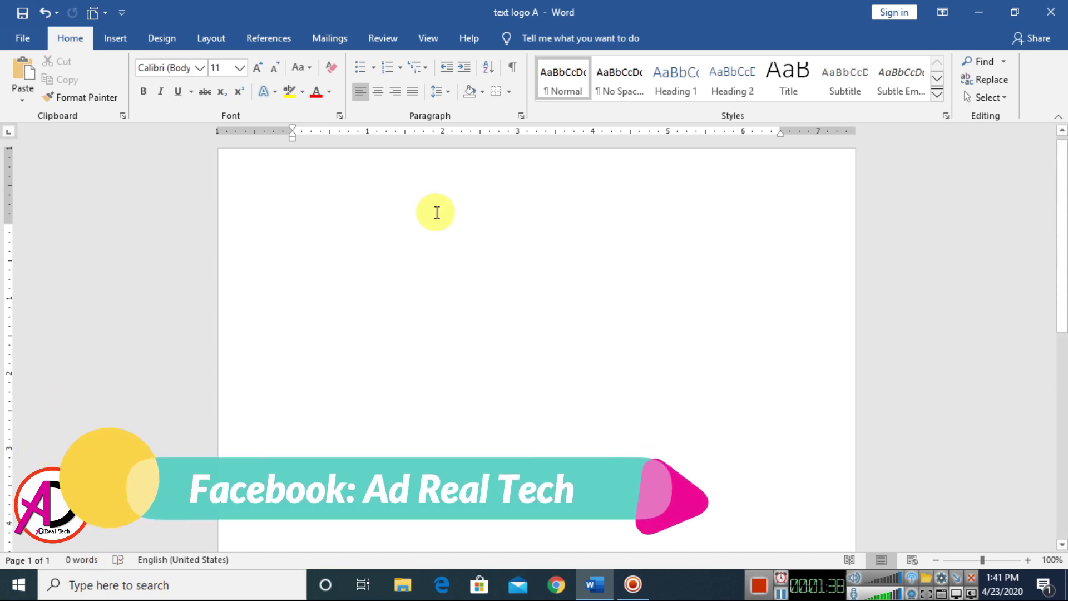
pyautogui.click(211, 40)
pyautogui.click(24, 92)
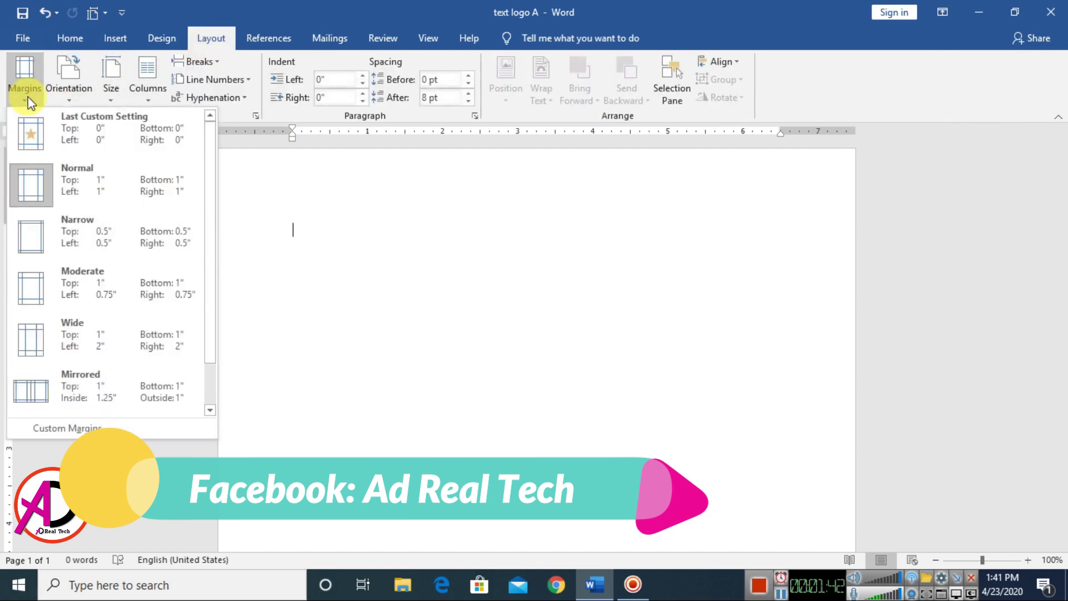
pyautogui.click(67, 224)
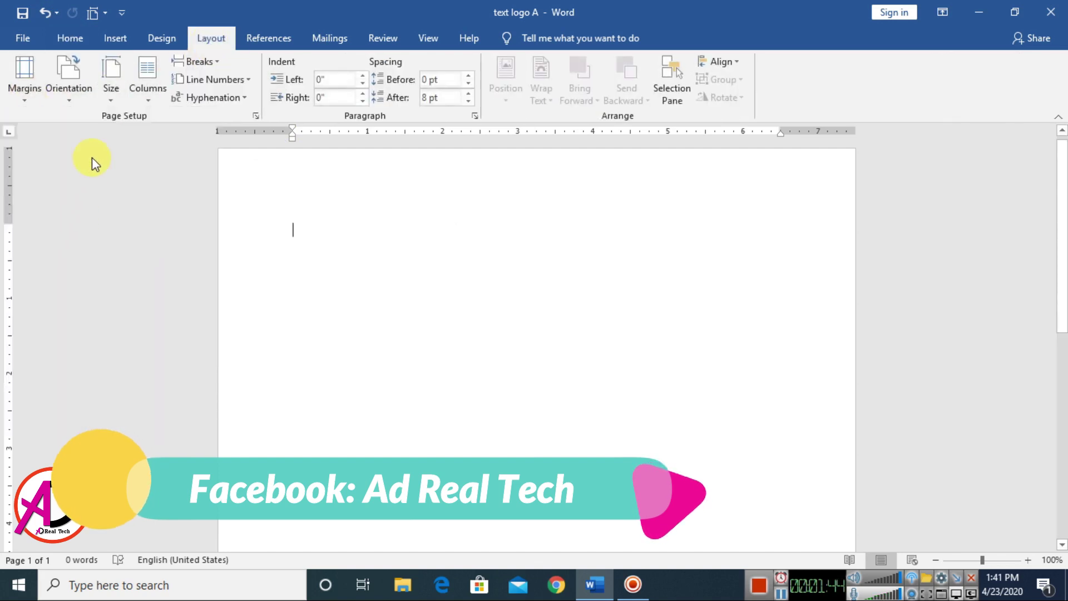
# - Set a custom paper size of 2 inches wide by 2 inches high
pyautogui.click(112, 86)
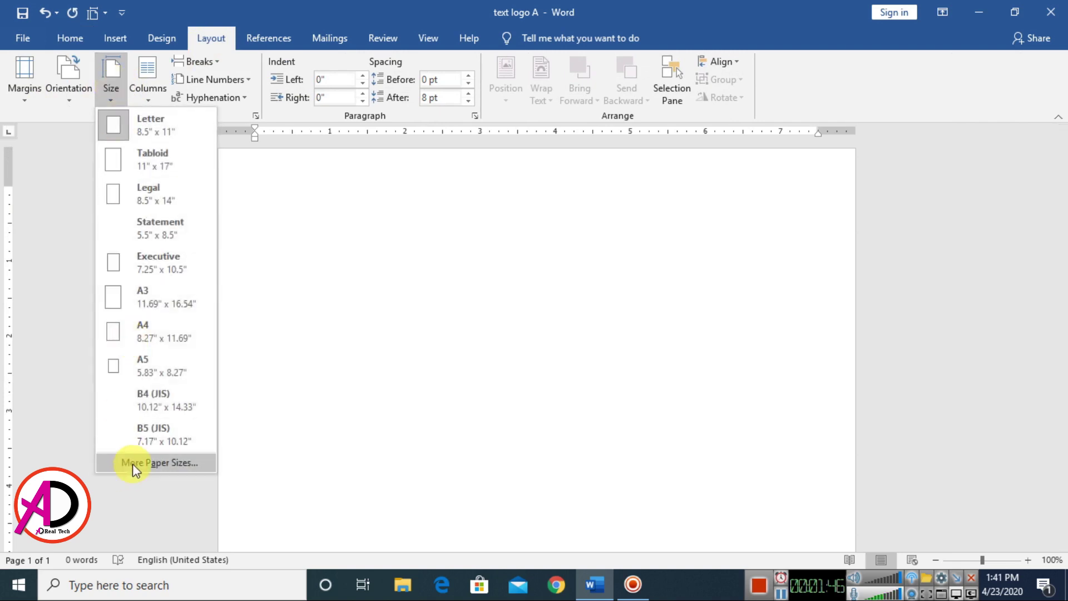
pyautogui.click(133, 463)
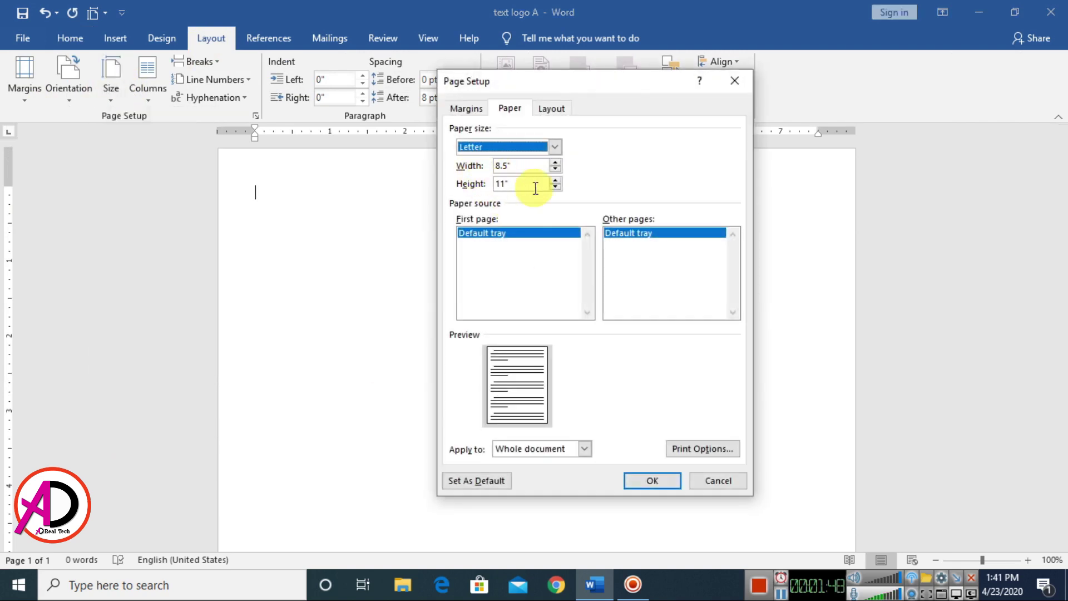
pyautogui.moveTo(563, 80); pyautogui.dragTo(496, 69)
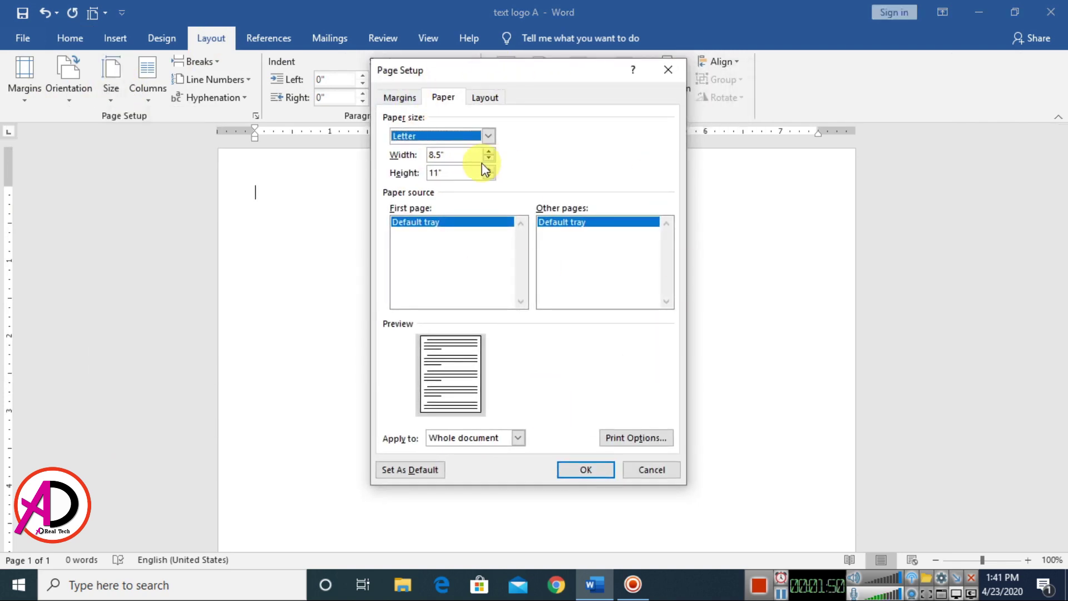
pyautogui.click(440, 155)
pyautogui.moveTo(440, 155); pyautogui.dragTo(378, 145)
pyautogui.write('2')
pyautogui.press('Tab')
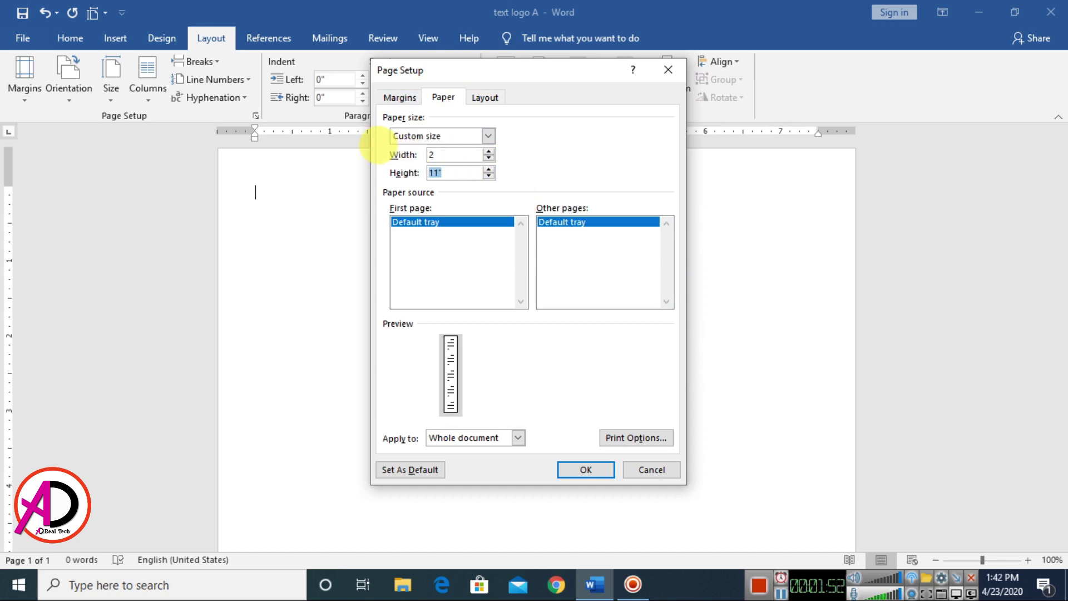
pyautogui.write('2')
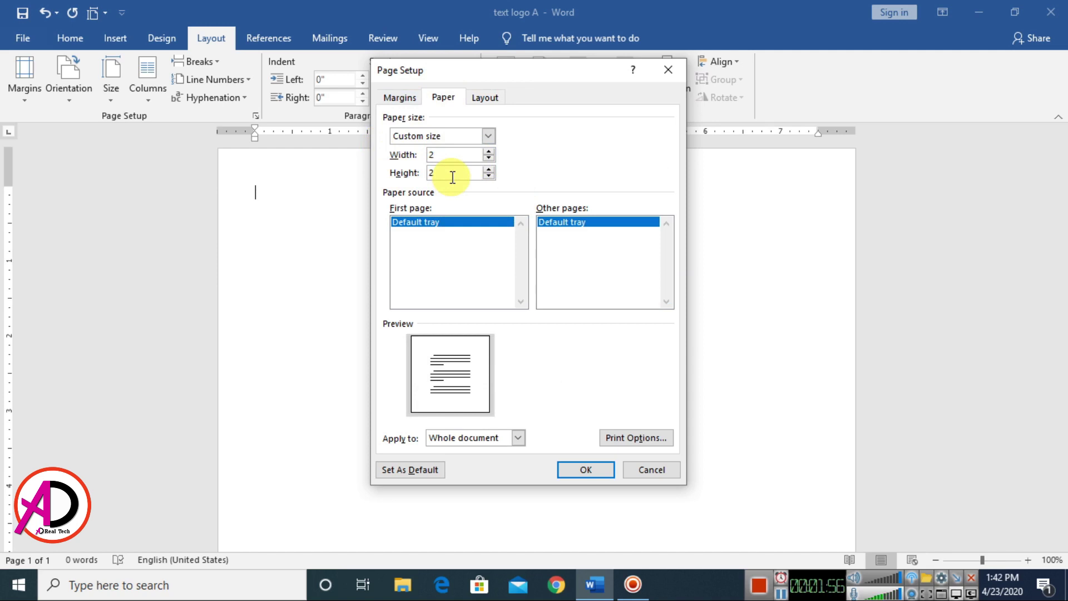
pyautogui.click(600, 472)
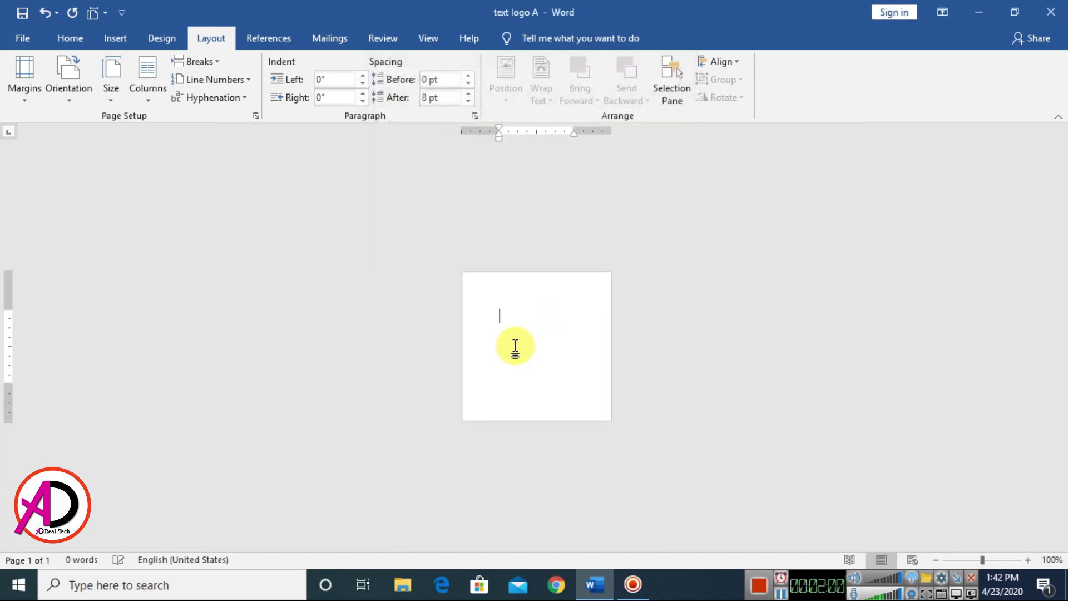
# - Zoom in on the new square page
pyautogui.scroll(11, 593, 358)
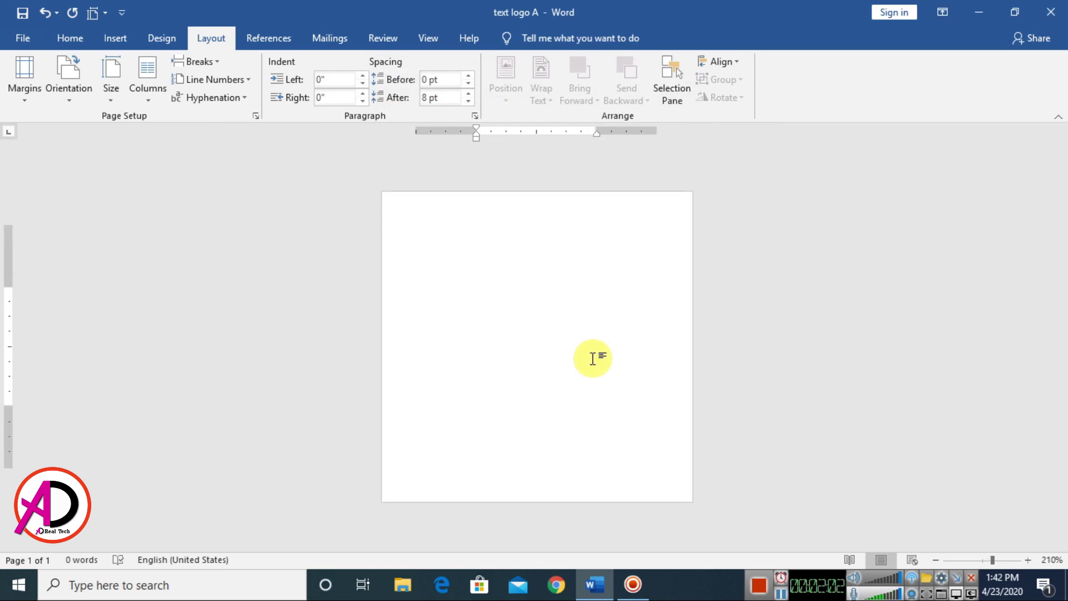
pyautogui.scroll(-6, 593, 358)
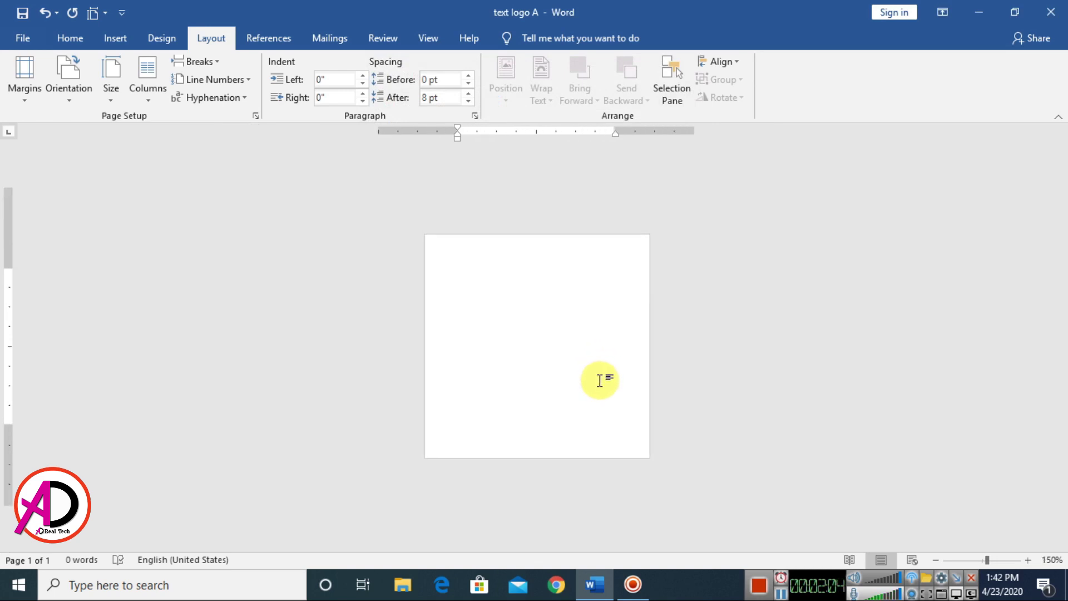
pyautogui.click(1027, 560)
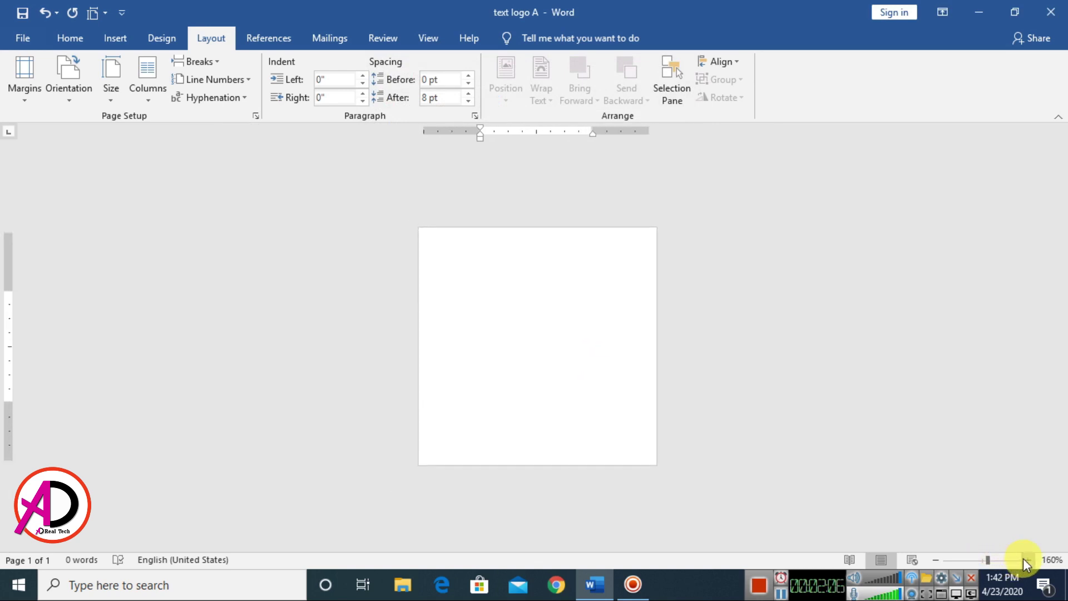
pyautogui.click(1028, 560)
pyautogui.click(936, 560)
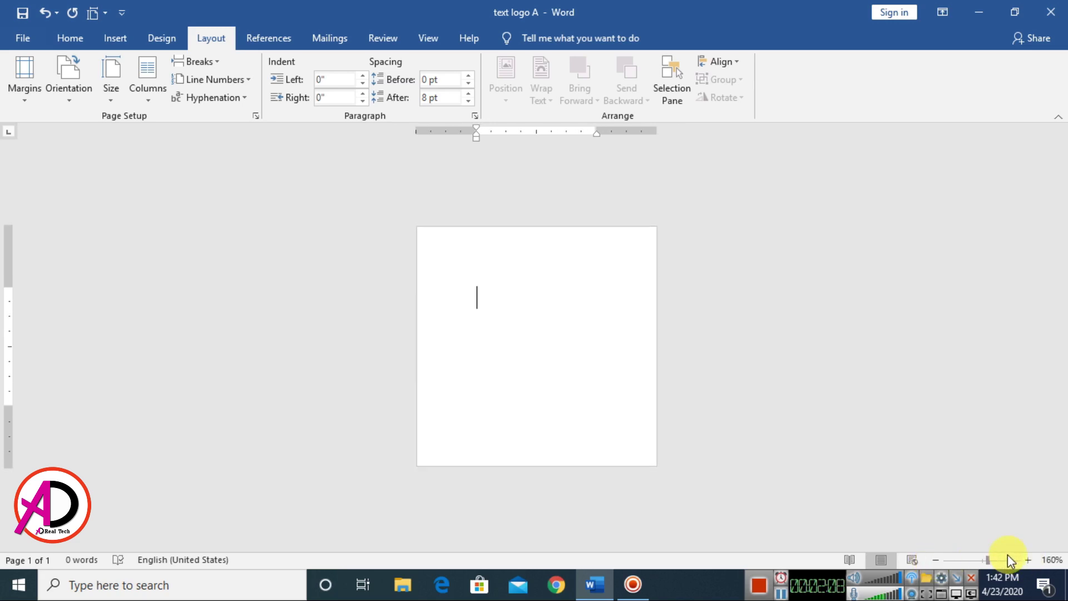
pyautogui.click(1028, 560)
pyautogui.click(1028, 560)
pyautogui.click(1028, 560)
pyautogui.click(1028, 560)
pyautogui.click(1028, 560)
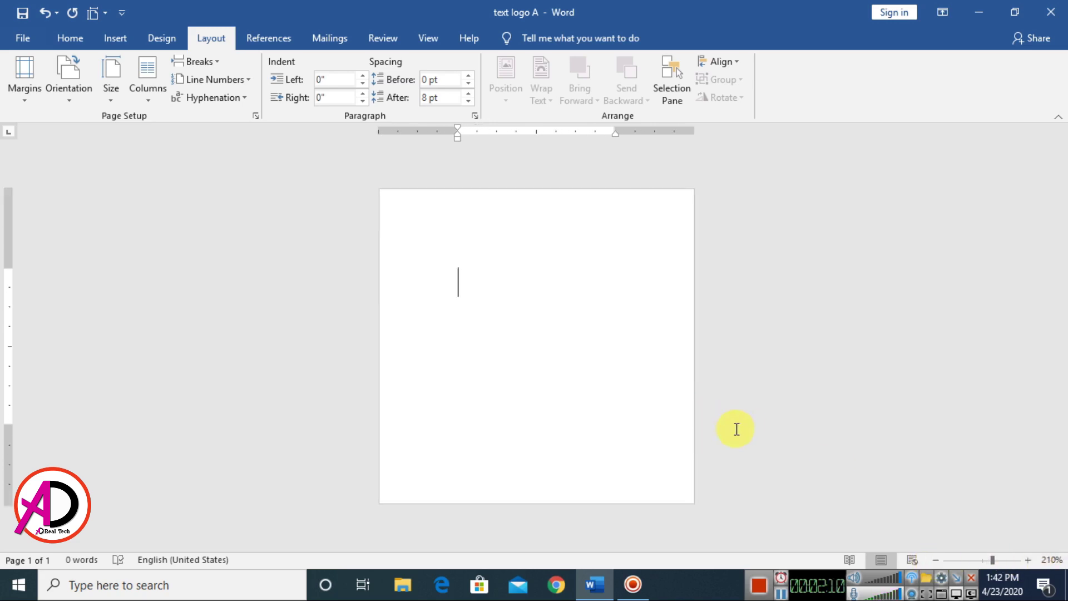
pyautogui.scroll(2, 736, 429)
# - Draw a donut shape filling most of the page and thin its band
pyautogui.click(115, 40)
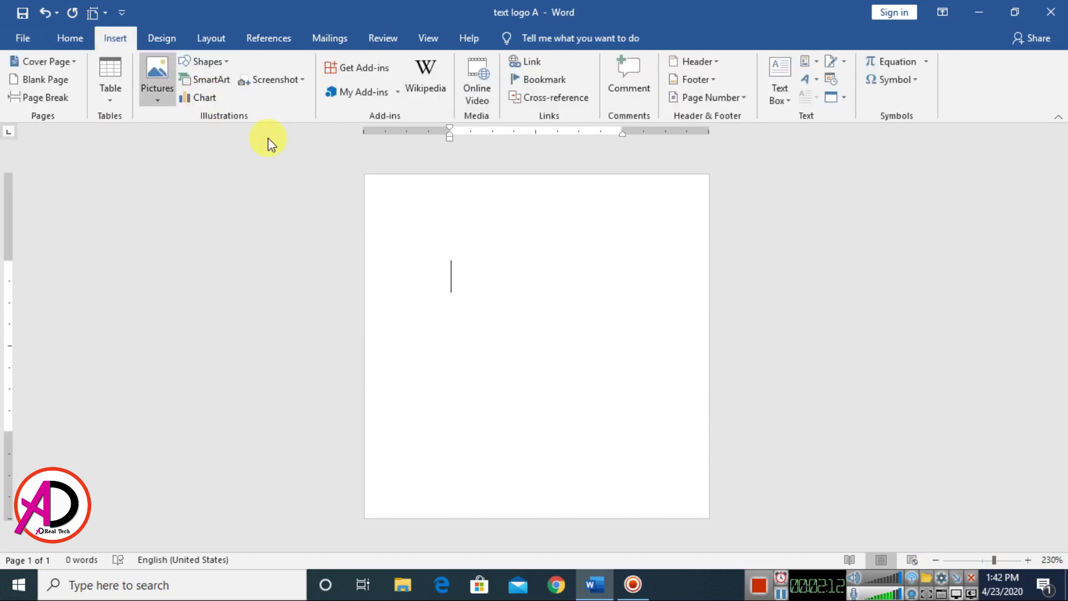
pyautogui.click(223, 59)
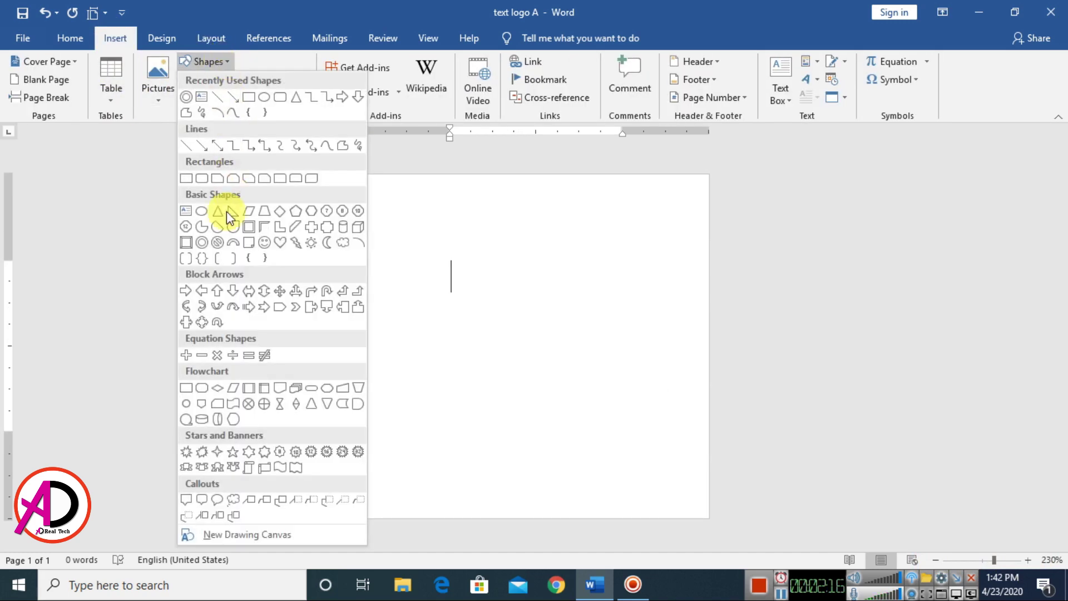
pyautogui.click(202, 244)
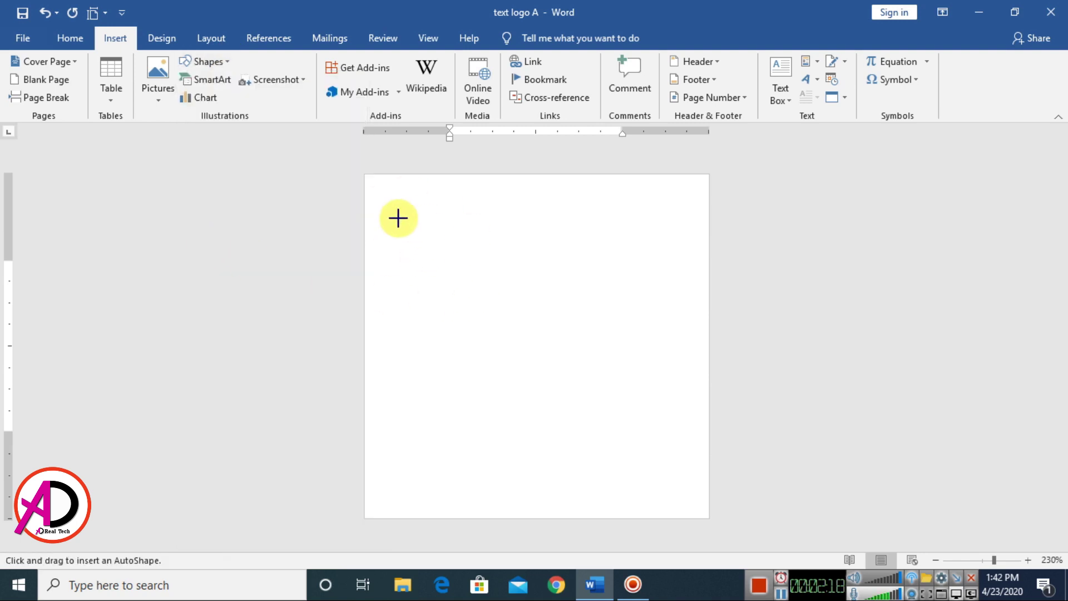
pyautogui.moveTo(403, 214)
pyautogui.mouseDown()
pyautogui.moveTo(634, 444)
pyautogui.moveTo(668, 470)
pyautogui.moveTo(673, 458)
pyautogui.mouseUp()
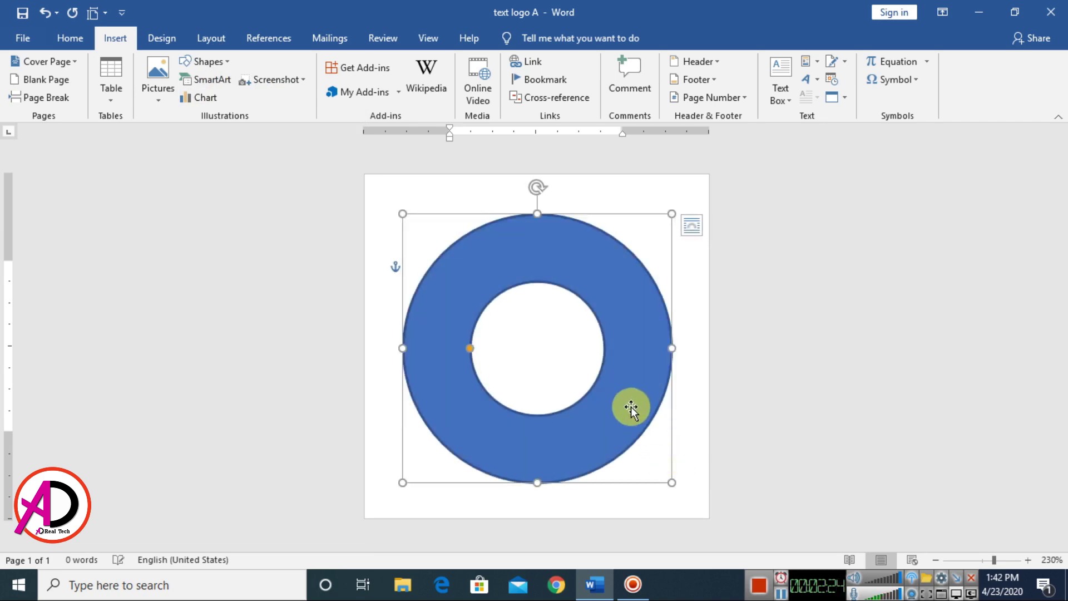
pyautogui.moveTo(628, 408); pyautogui.dragTo(630, 405)
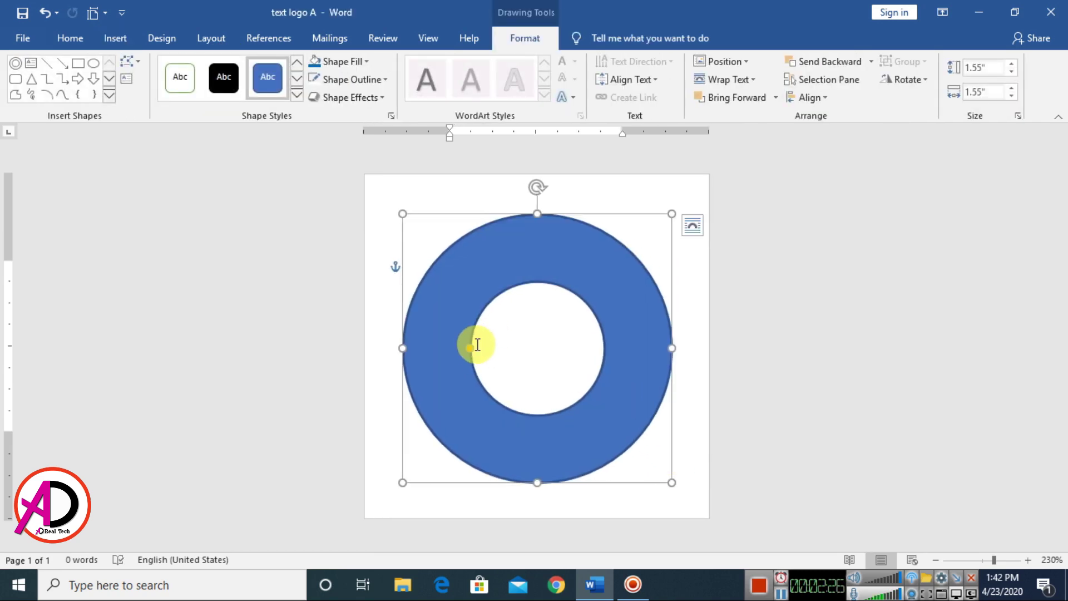
pyautogui.moveTo(471, 352); pyautogui.dragTo(438, 351)
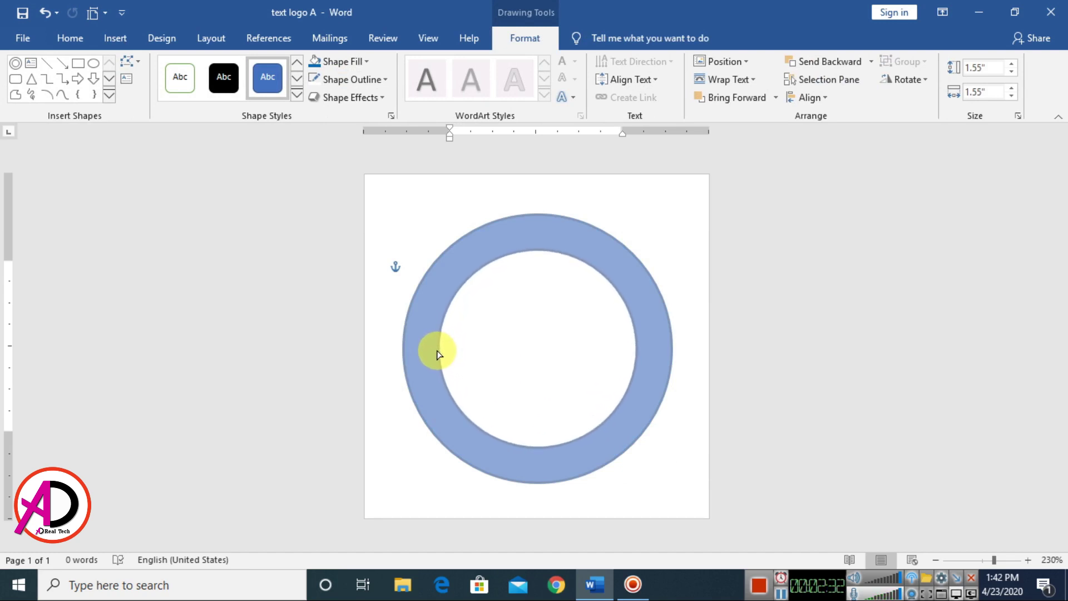
pyautogui.moveTo(438, 352); pyautogui.dragTo(440, 352)
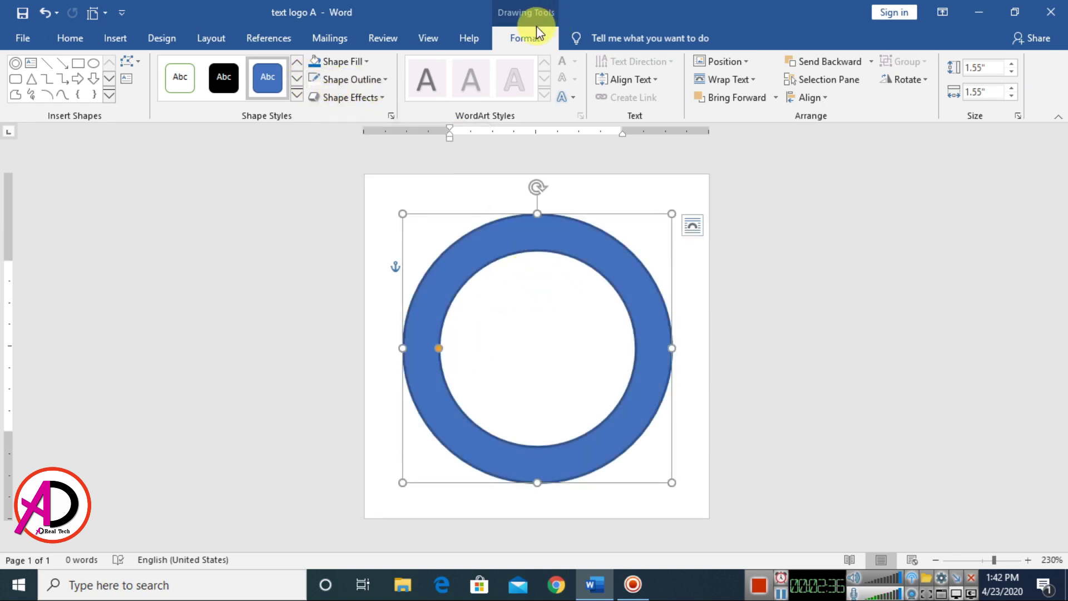
# - Set the ring's Shape Outline to No Outline
pyautogui.click(361, 83)
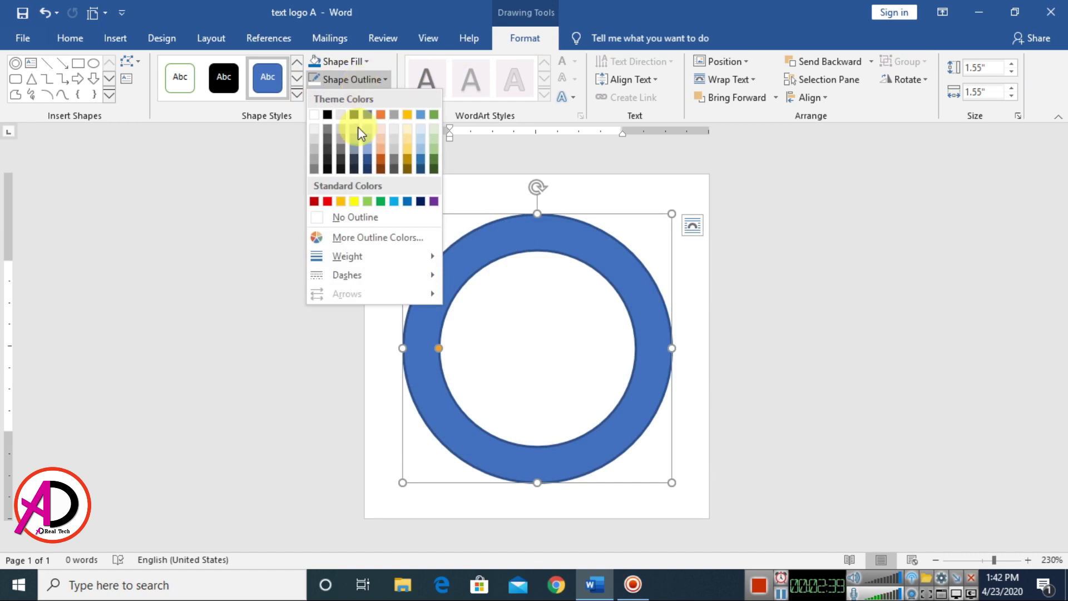
pyautogui.click(357, 219)
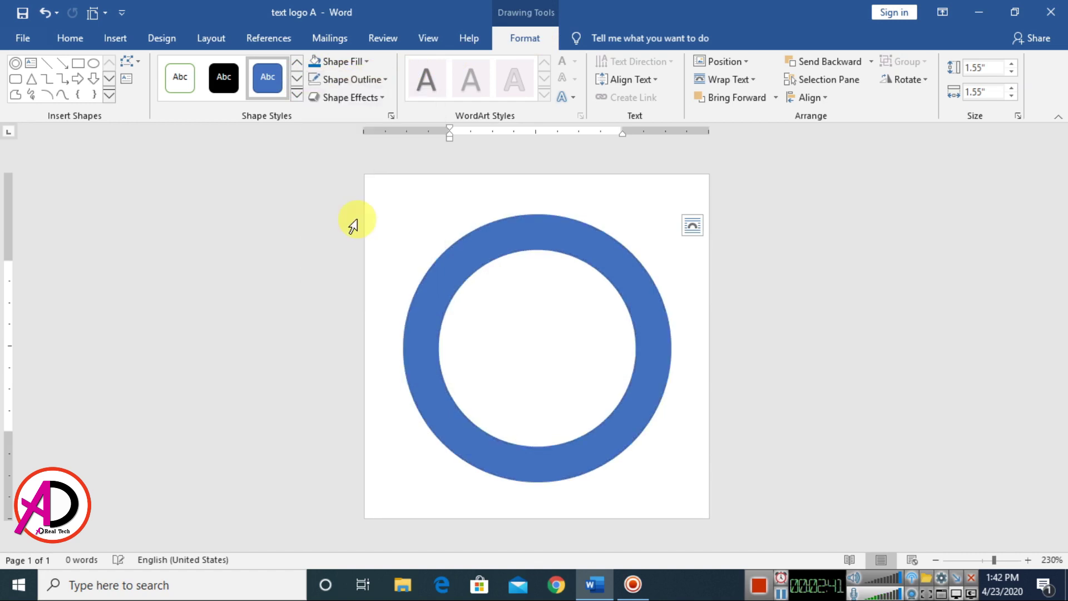
pyautogui.click(692, 284)
pyautogui.click(114, 38)
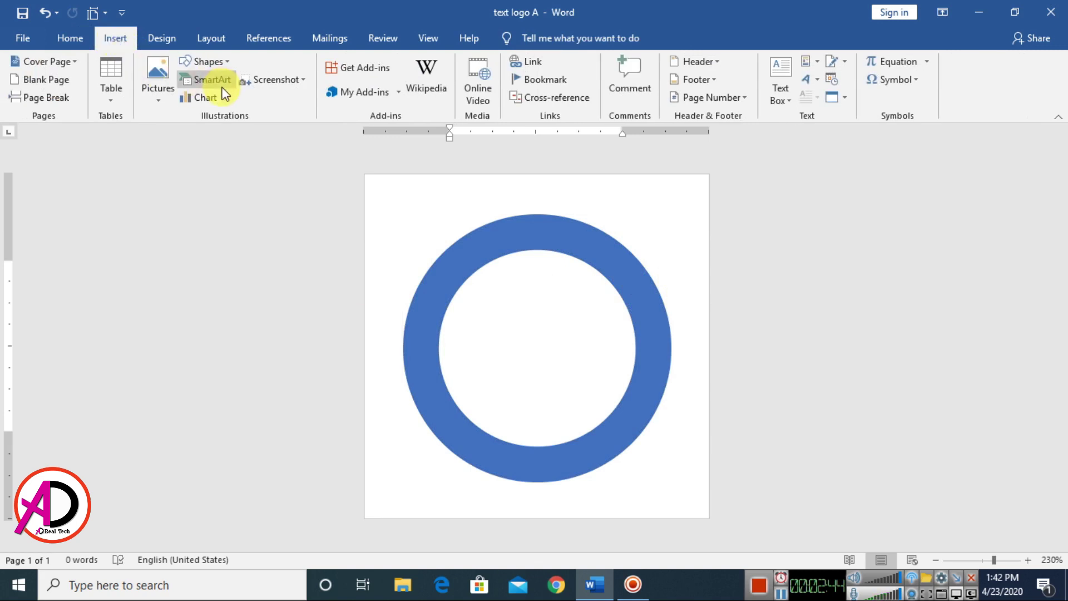
# - Draw a tall rectangle down from the ring's top
pyautogui.click(225, 62)
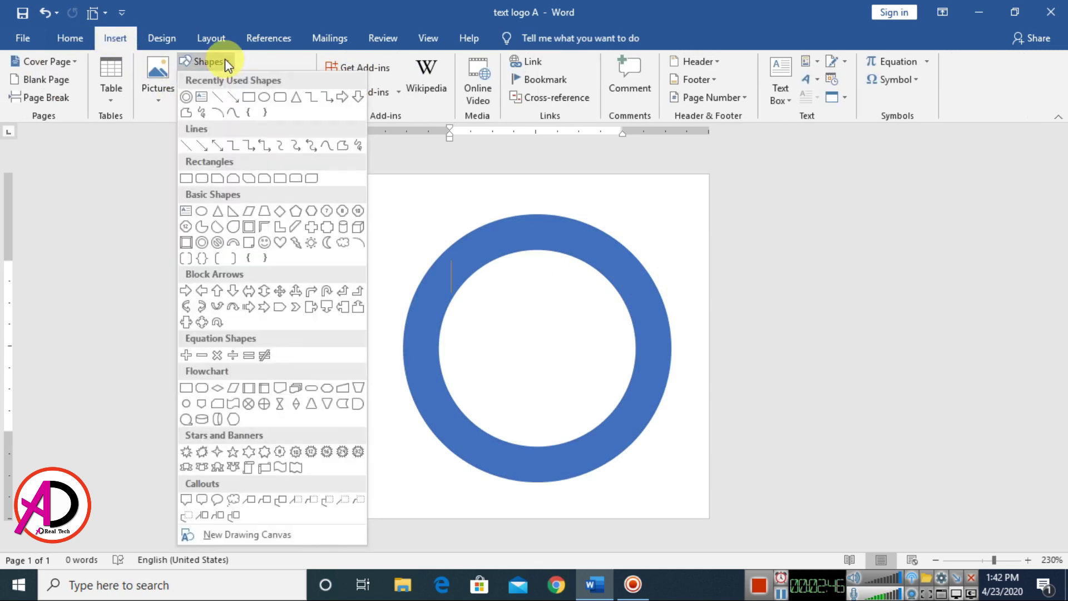
pyautogui.click(249, 99)
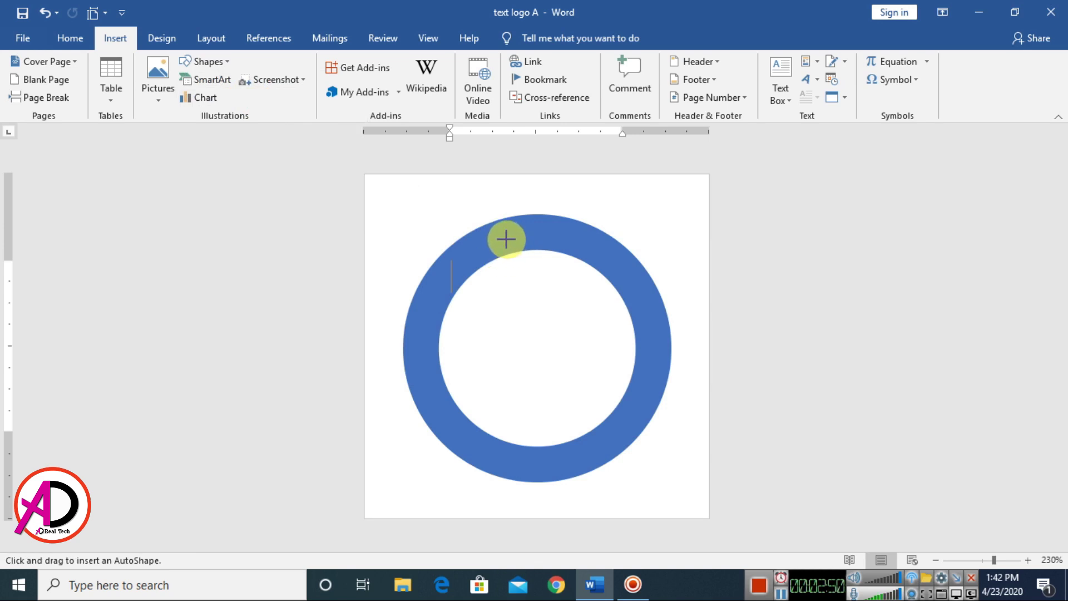
pyautogui.moveTo(507, 240); pyautogui.dragTo(539, 469)
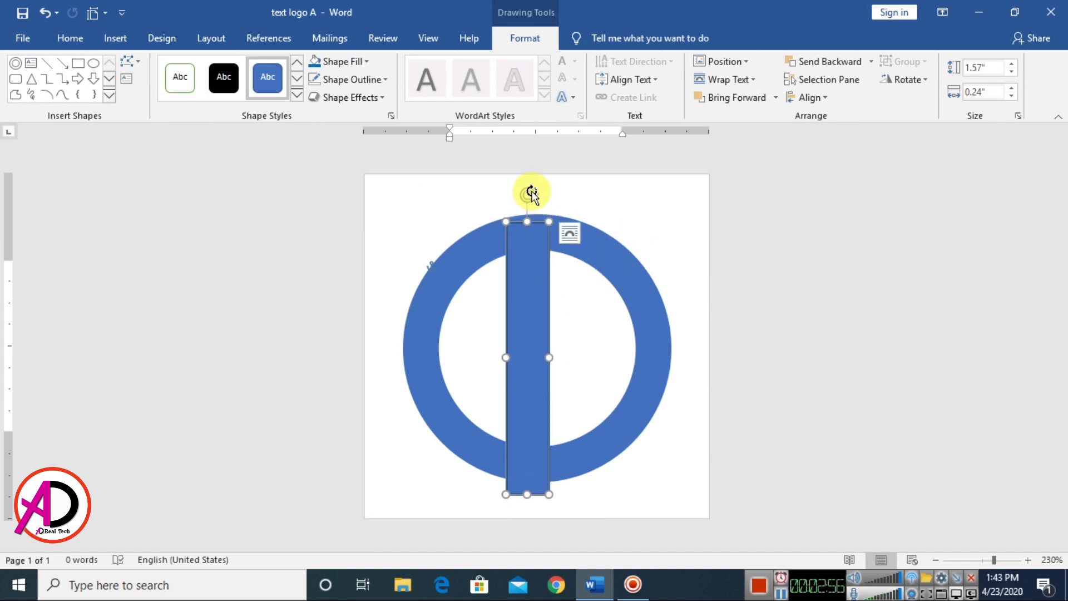
# - Tilt the bar to the right and move it up-left over the ring
pyautogui.moveTo(529, 193); pyautogui.dragTo(542, 234)
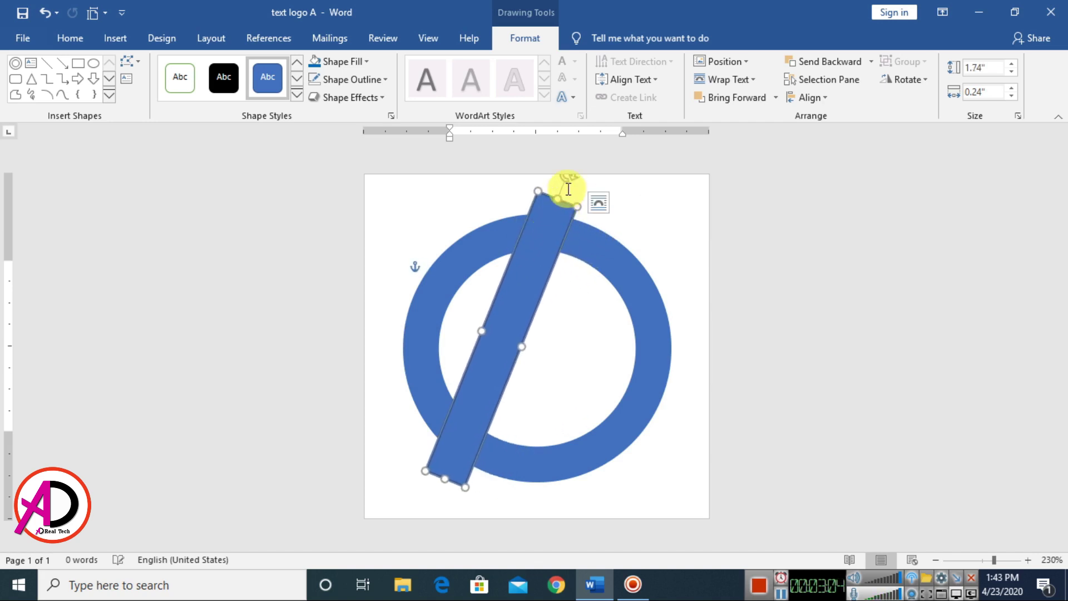
pyautogui.moveTo(571, 182); pyautogui.dragTo(561, 177)
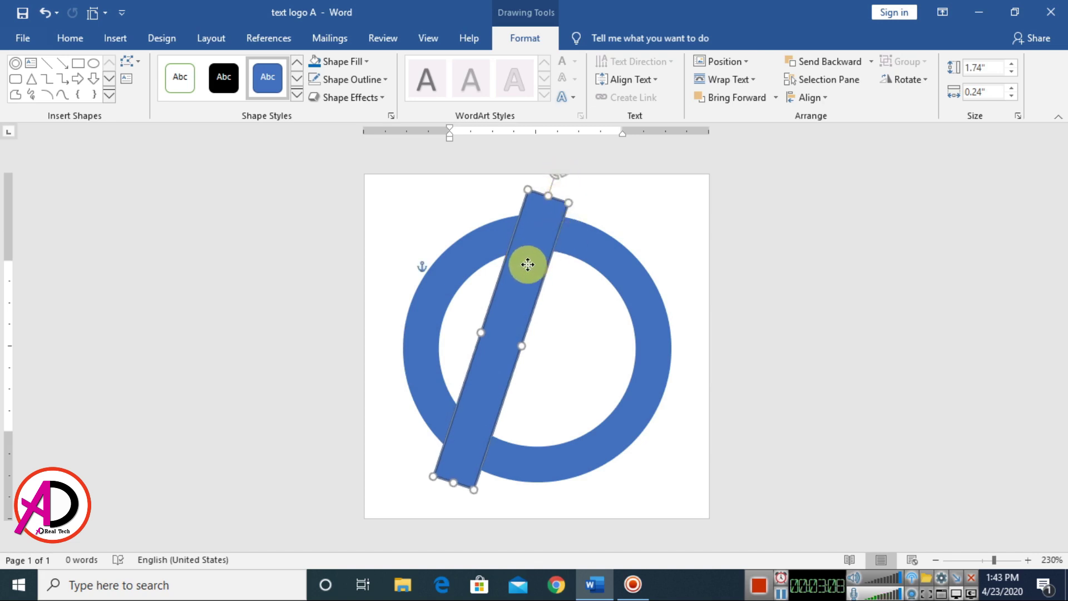
pyautogui.moveTo(535, 269); pyautogui.dragTo(526, 269)
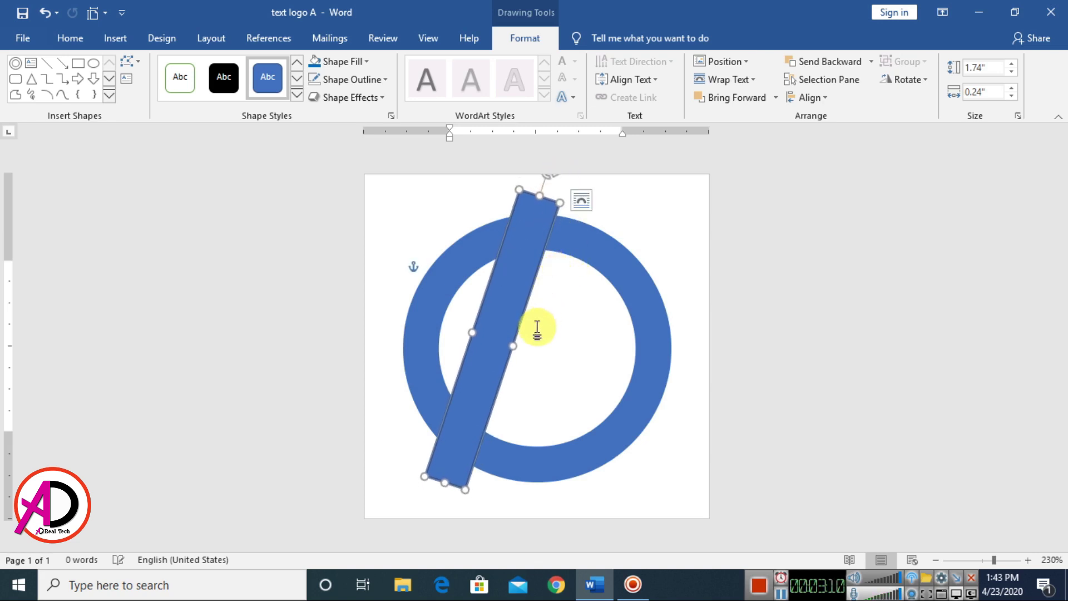
pyautogui.moveTo(508, 347); pyautogui.dragTo(505, 348)
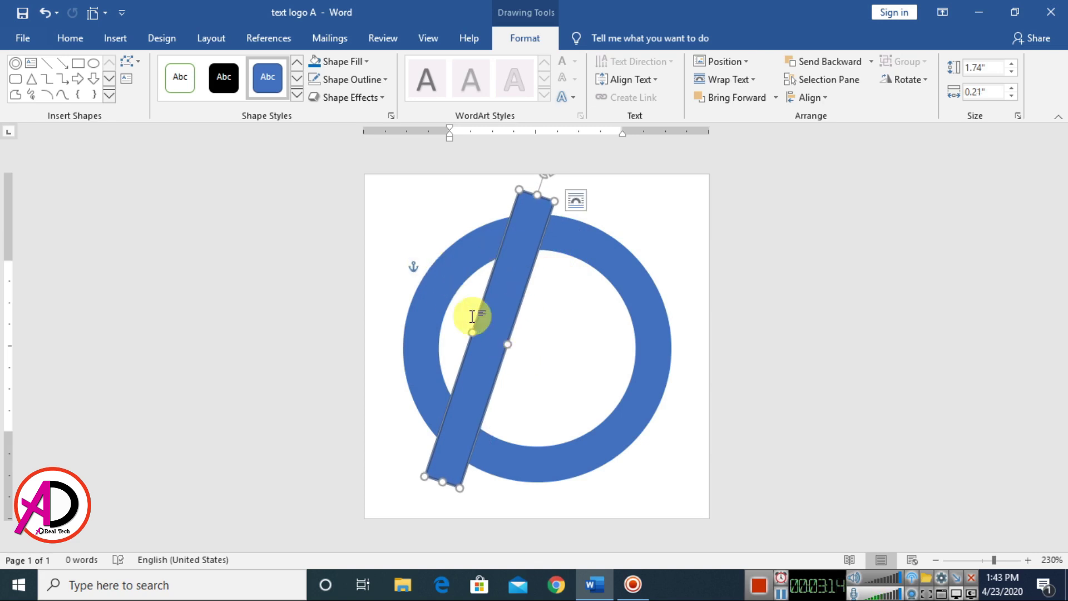
pyautogui.click(682, 265)
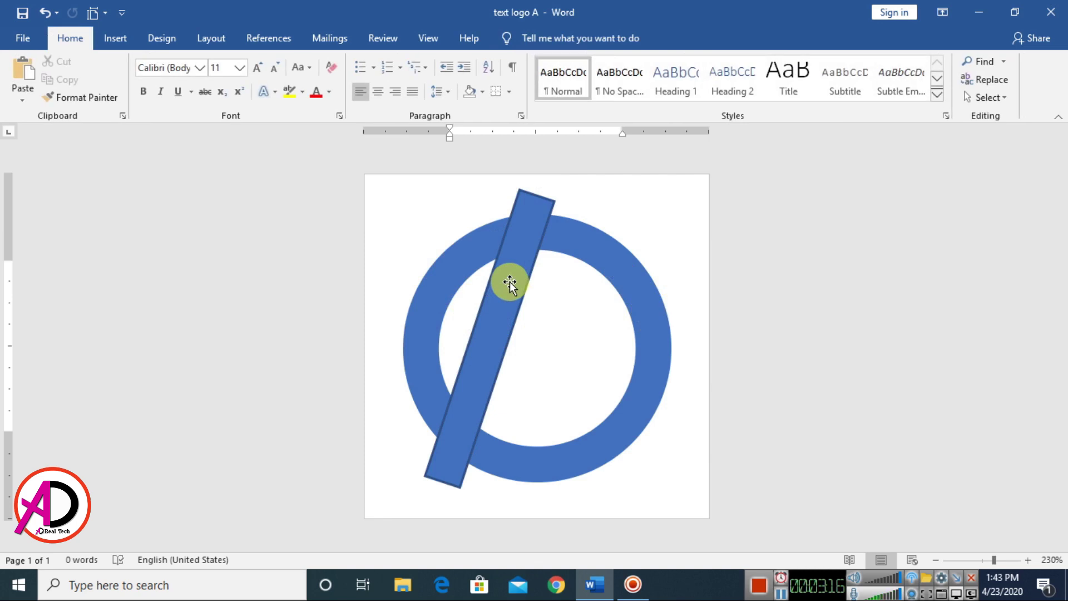
# - Duplicate the bar with Ctrl+C/Ctrl+V and rotate the copy to lean the opposite way
pyautogui.click(508, 282)
pyautogui.hotkey('ctrl', 'c')
pyautogui.hotkey('ctrl', 'v')
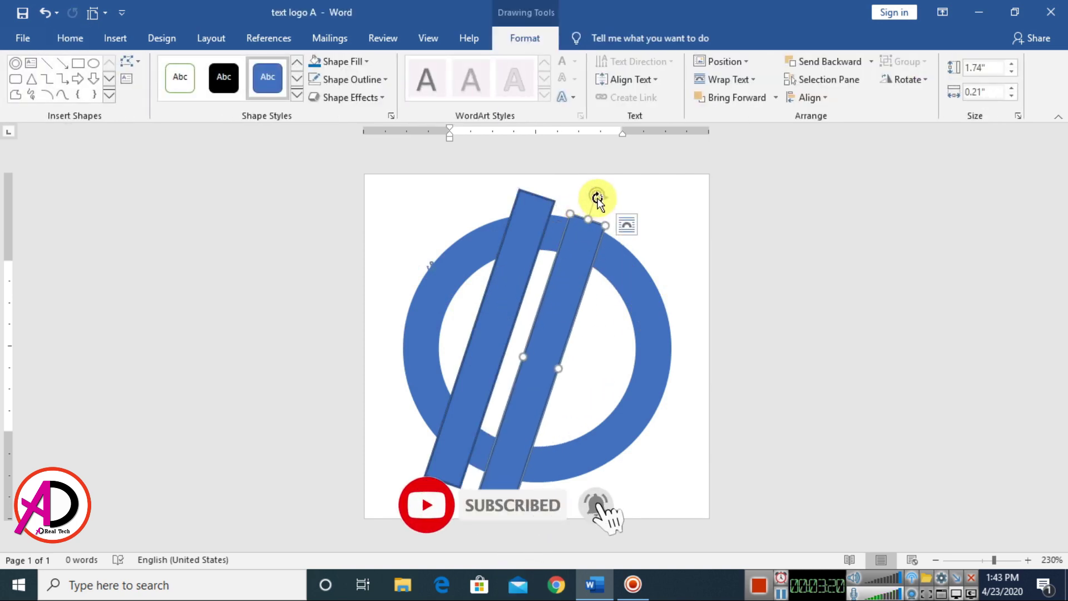
pyautogui.moveTo(597, 199); pyautogui.dragTo(488, 195)
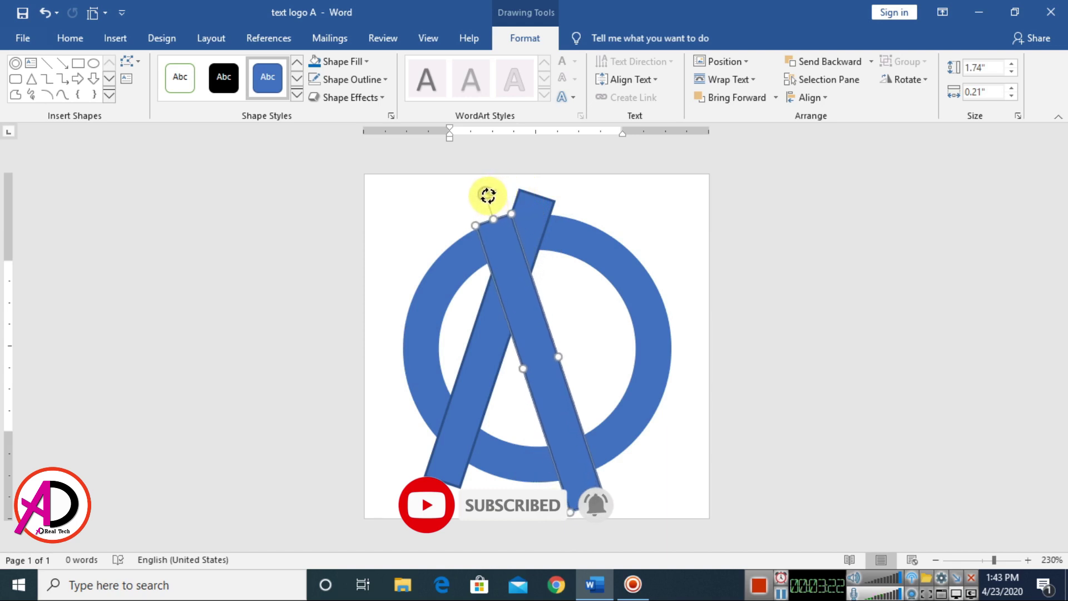
pyautogui.moveTo(529, 321); pyautogui.dragTo(569, 353)
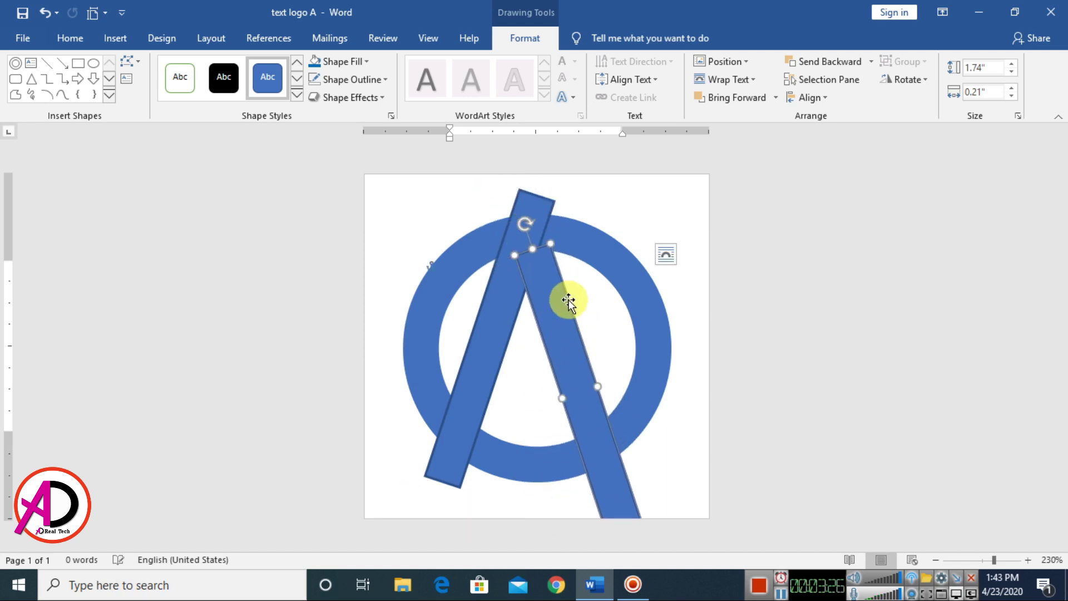
pyautogui.moveTo(526, 226)
pyautogui.mouseDown()
pyautogui.moveTo(559, 223)
pyautogui.moveTo(534, 222)
pyautogui.mouseUp()
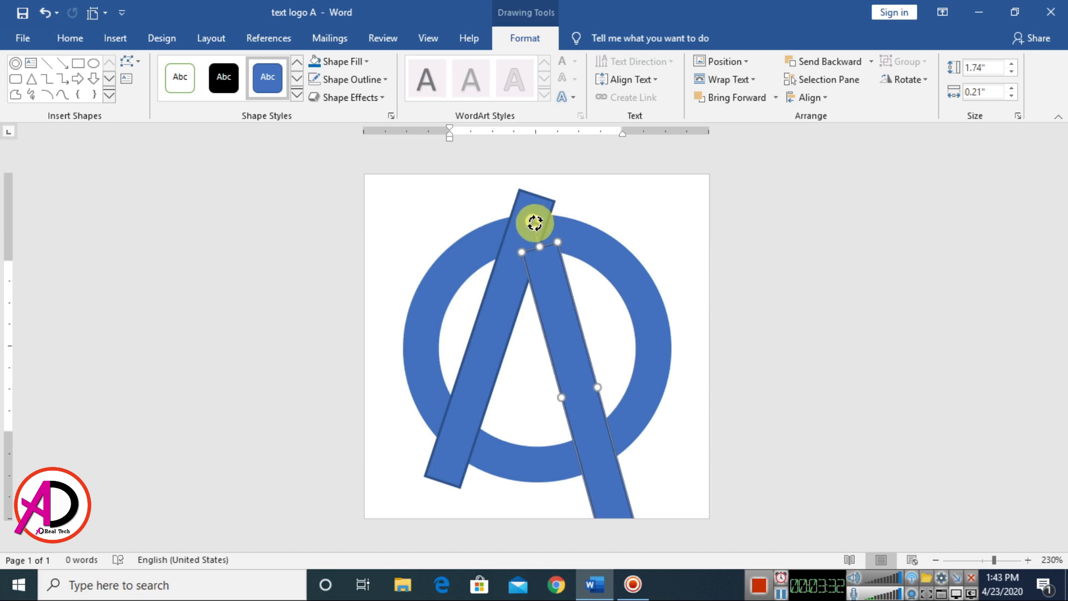
# - Position the copy so its top meets the first bar's, and shorten its bottom
pyautogui.moveTo(545, 300); pyautogui.dragTo(539, 237)
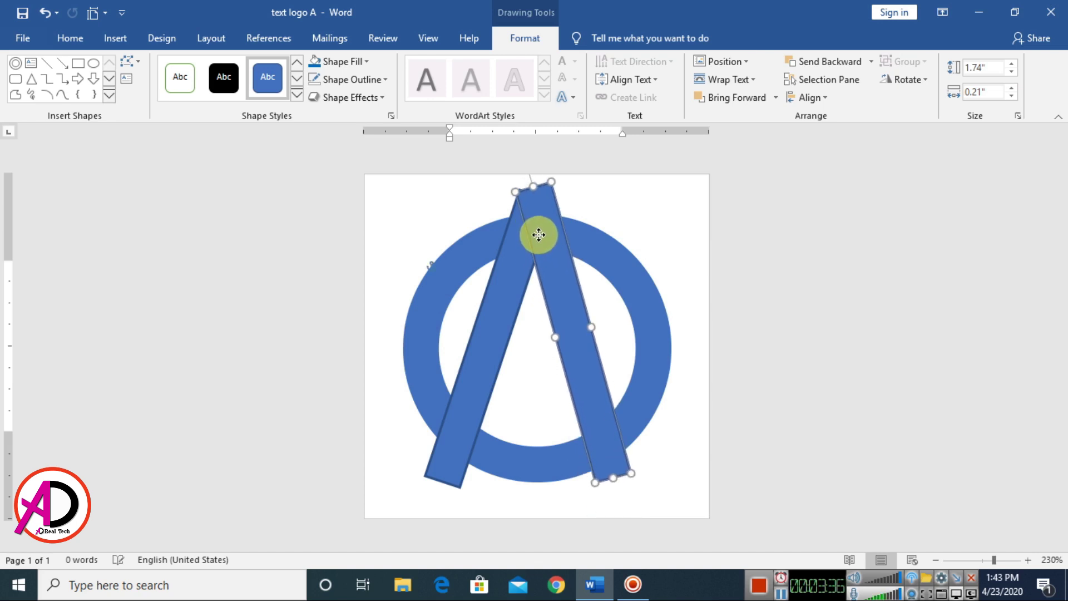
pyautogui.moveTo(579, 317); pyautogui.dragTo(577, 343)
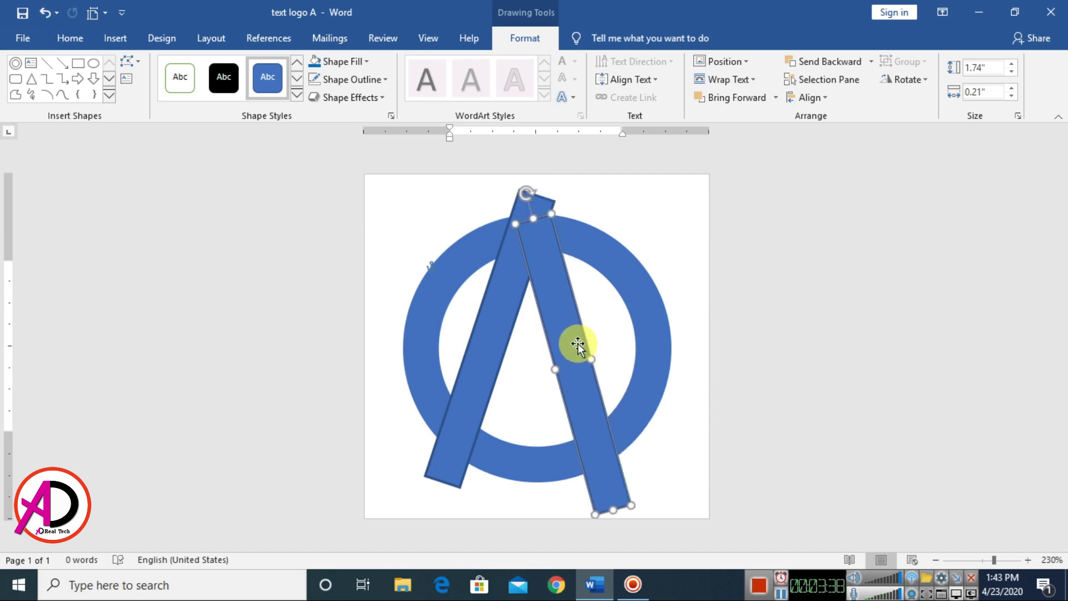
pyautogui.moveTo(529, 196); pyautogui.dragTo(539, 191)
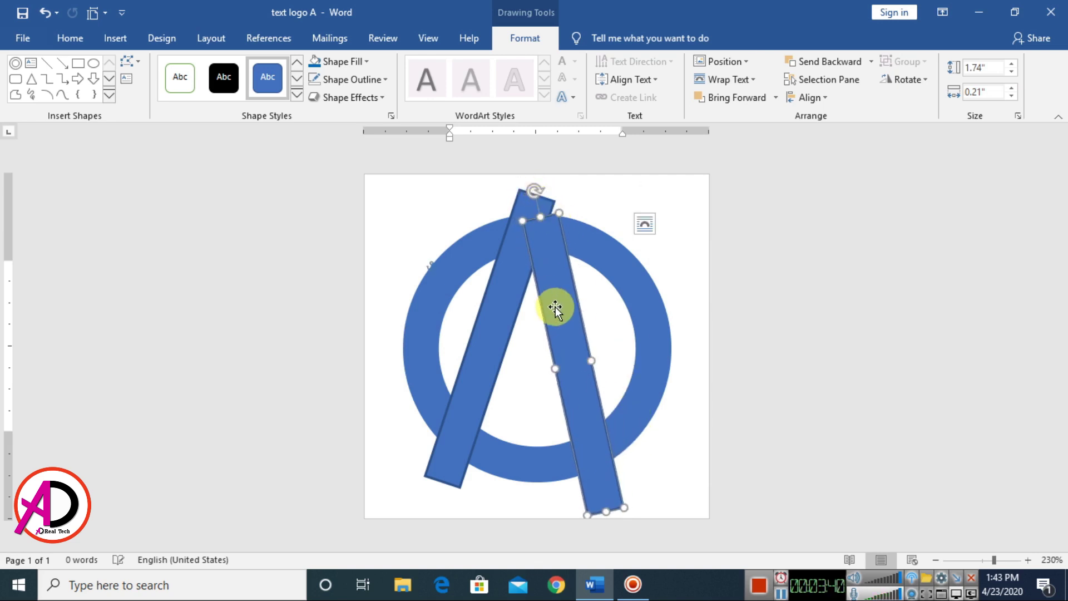
pyautogui.moveTo(553, 305); pyautogui.dragTo(551, 271)
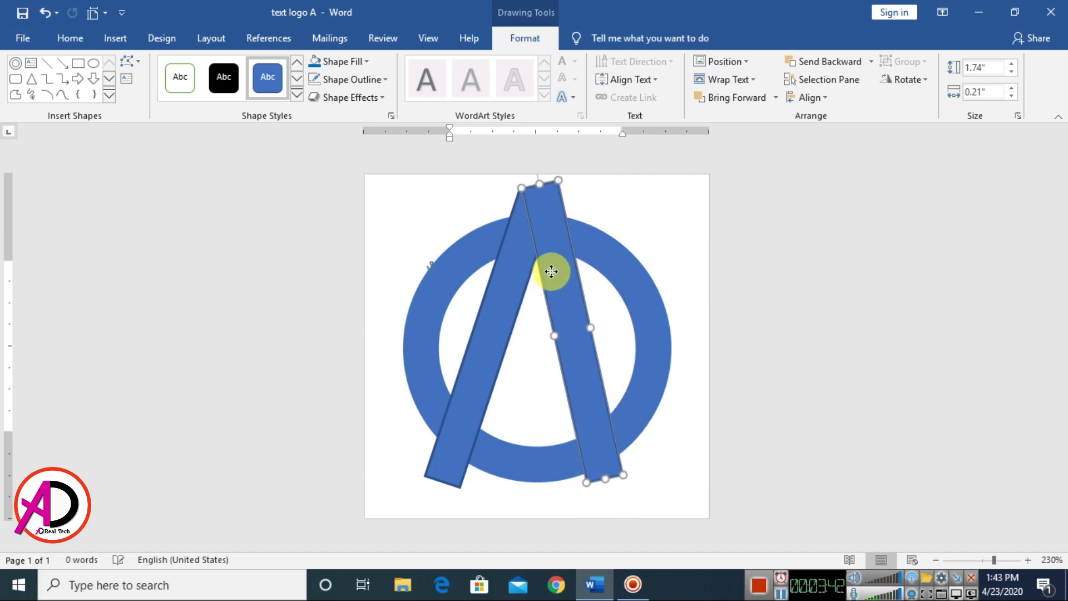
pyautogui.moveTo(607, 480); pyautogui.dragTo(602, 454)
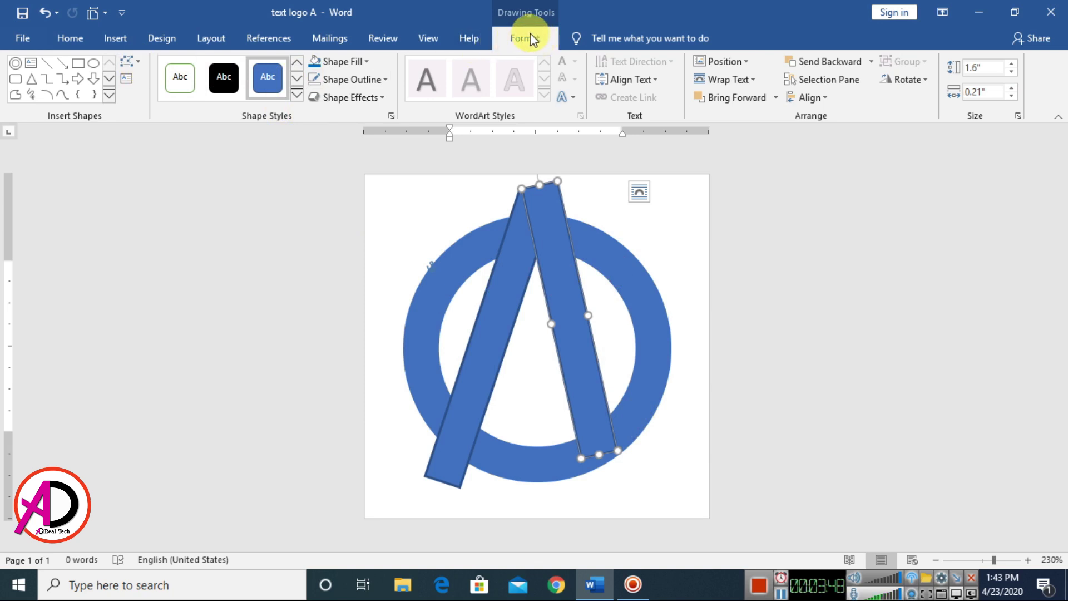
# - Edit the right bar's top corner points to line up with the apex
pyautogui.click(139, 60)
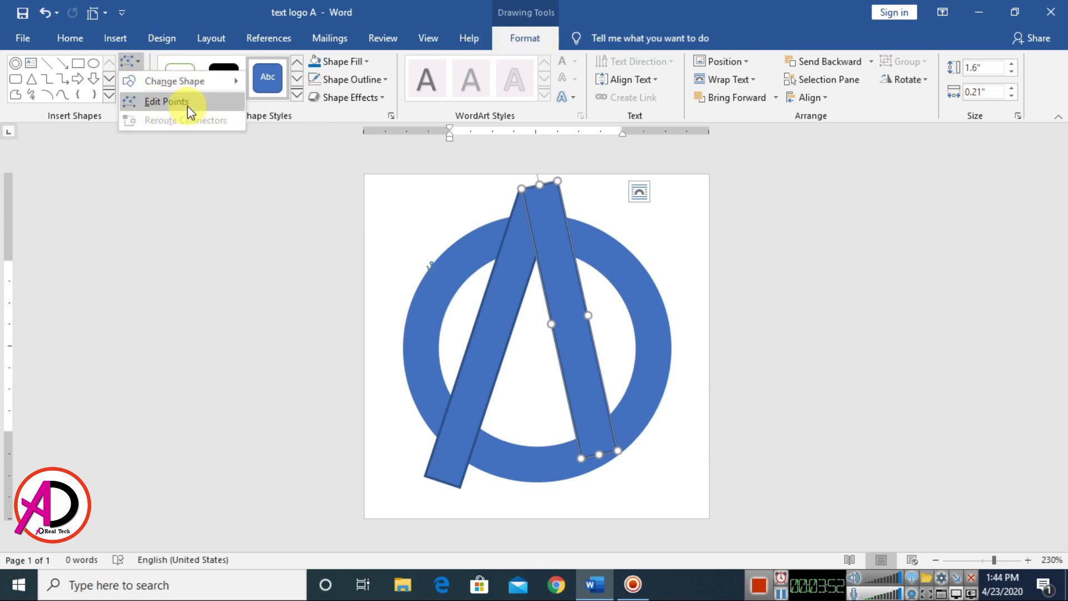
pyautogui.click(167, 103)
pyautogui.scroll(6, 650, 306)
pyautogui.scroll(6, 649, 306)
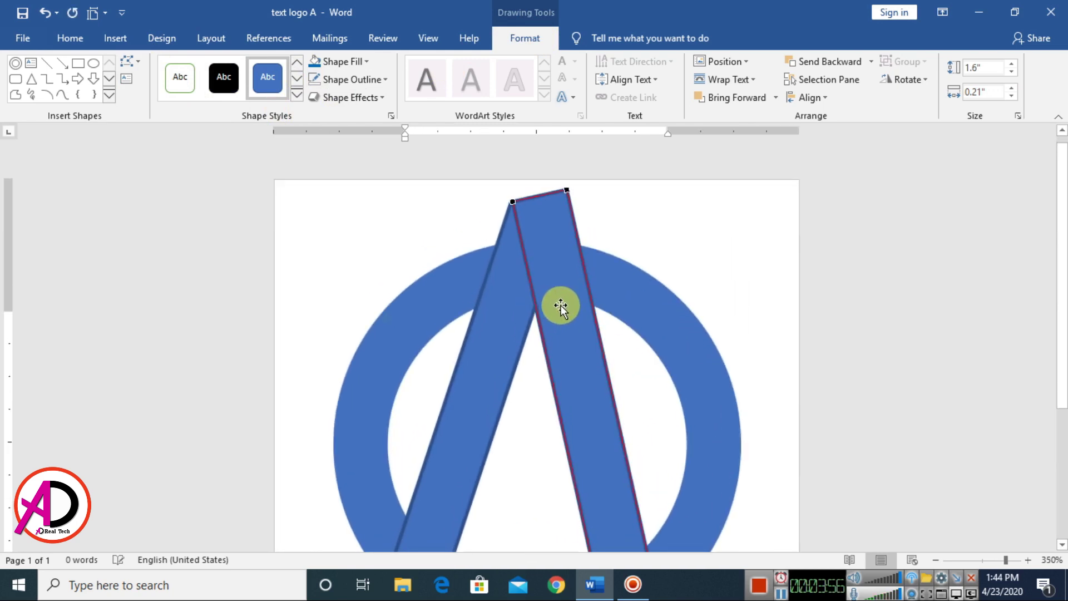
pyautogui.moveTo(567, 190); pyautogui.dragTo(563, 191)
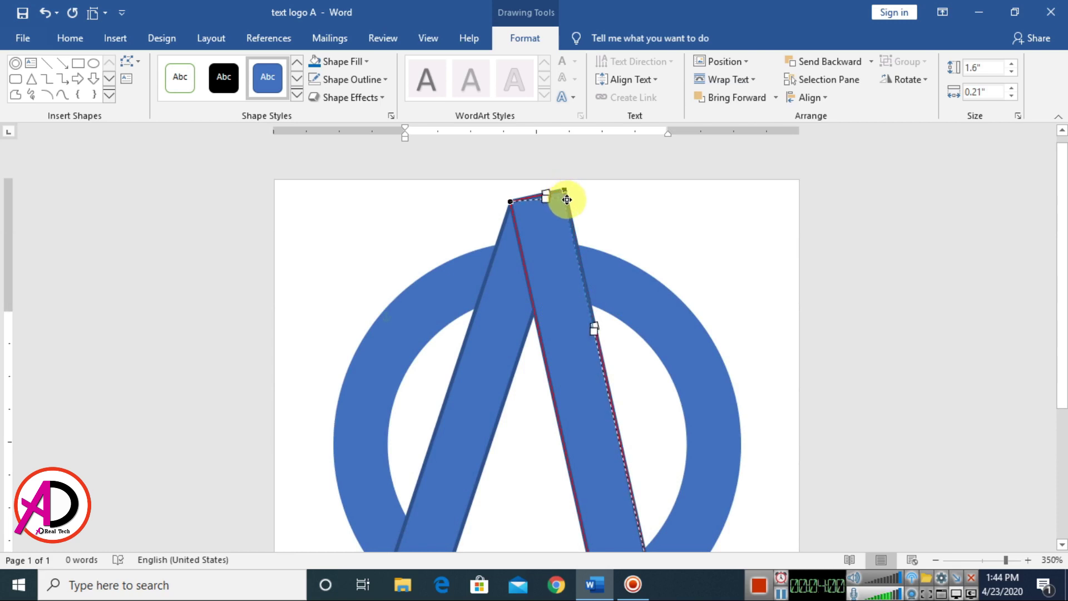
pyautogui.moveTo(566, 204); pyautogui.dragTo(565, 207)
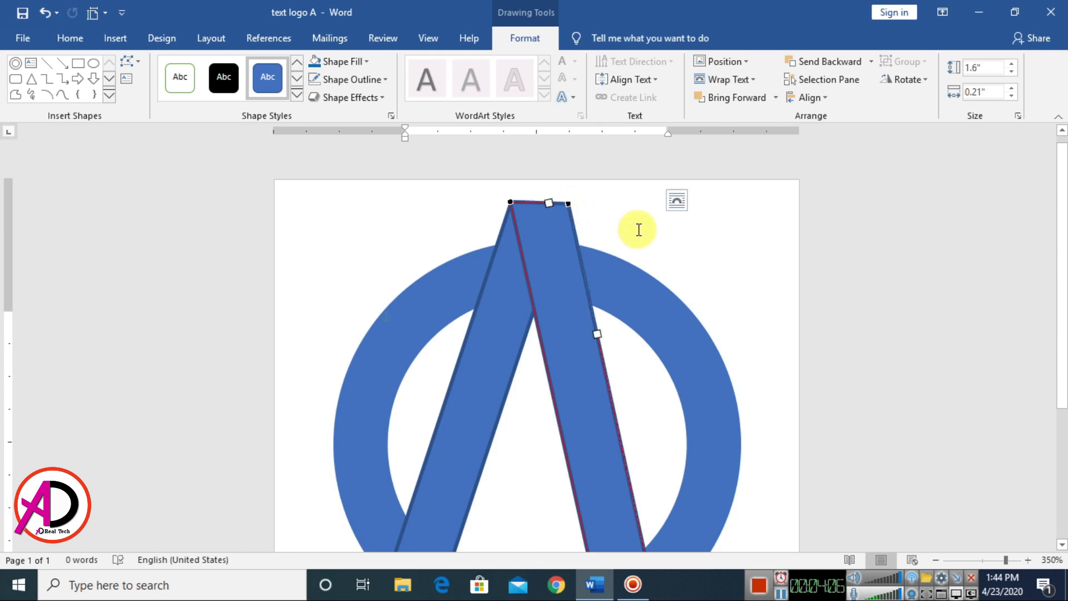
pyautogui.click(606, 255)
pyautogui.scroll(-1, 639, 299)
pyautogui.scroll(-11, 639, 299)
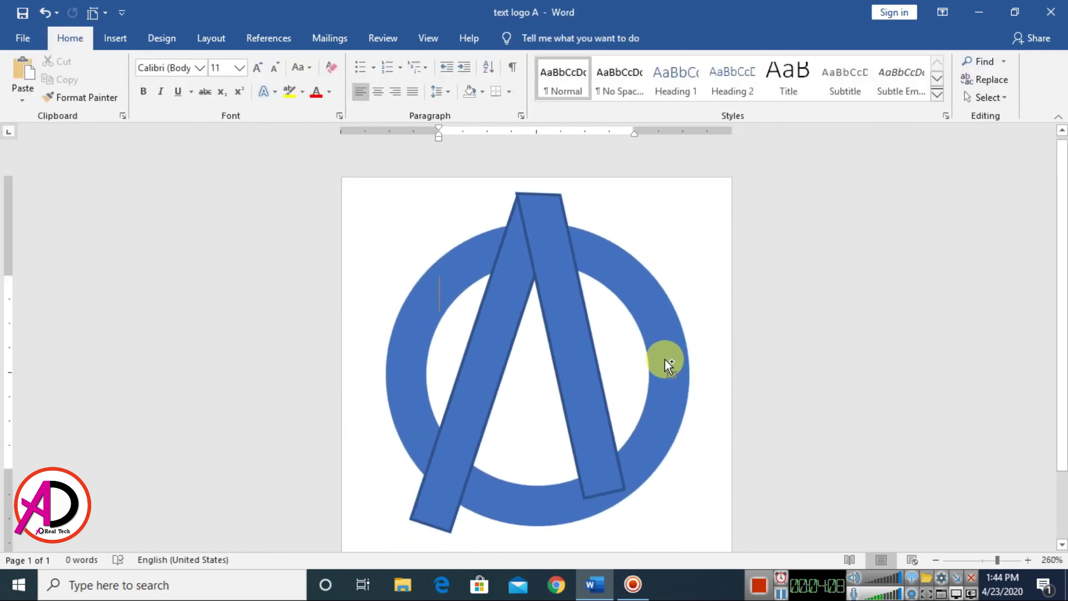
# - Edit the left bar's bottom corner point to reshape its end
pyautogui.click(453, 444)
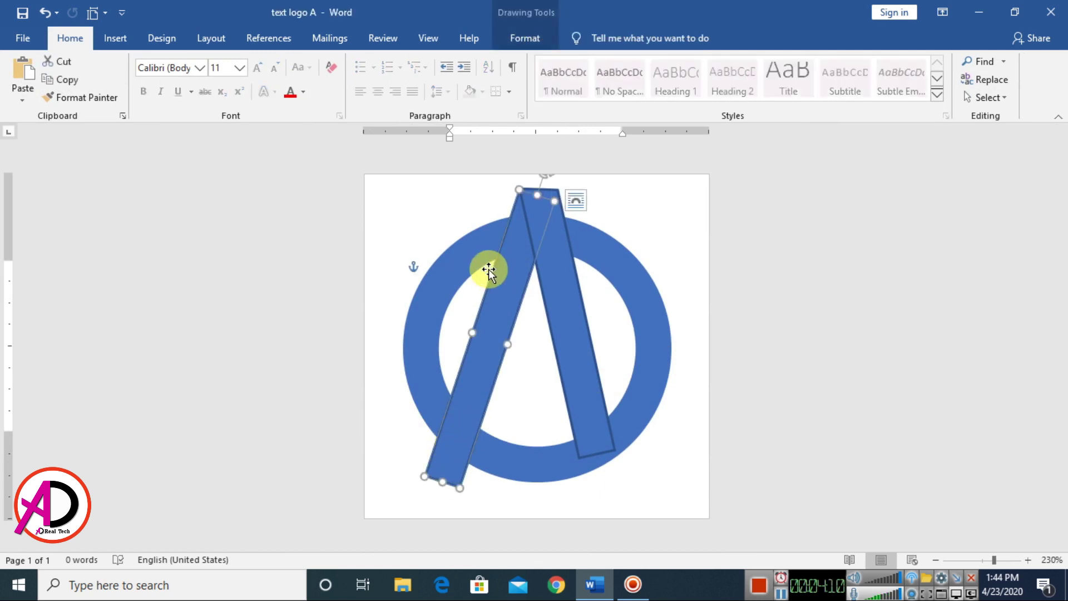
pyautogui.click(513, 41)
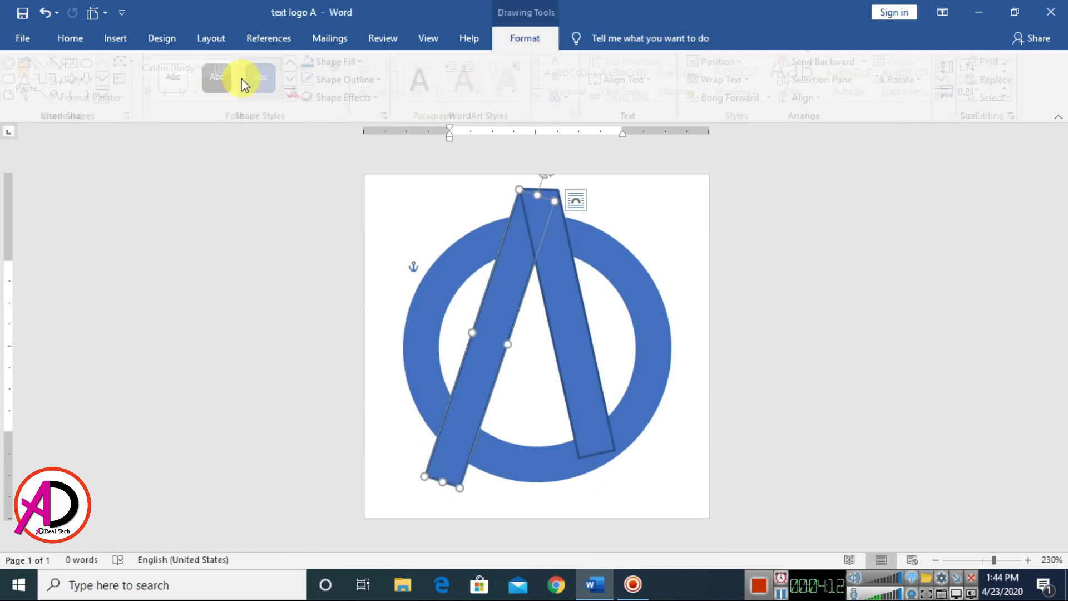
pyautogui.click(136, 61)
pyautogui.click(143, 101)
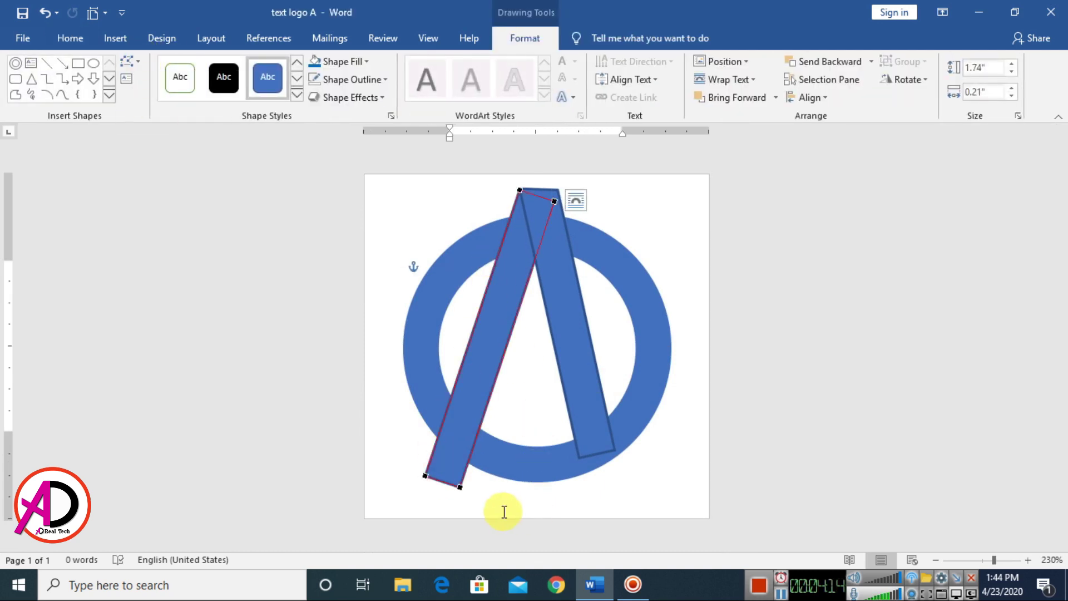
pyautogui.moveTo(466, 474); pyautogui.dragTo(470, 482)
pyautogui.click(477, 486)
# - Check the A's legs and apex placement on the ring
pyautogui.keyDown('ctrl'); pyautogui.scroll(-3, 575, 450); pyautogui.keyUp('ctrl')
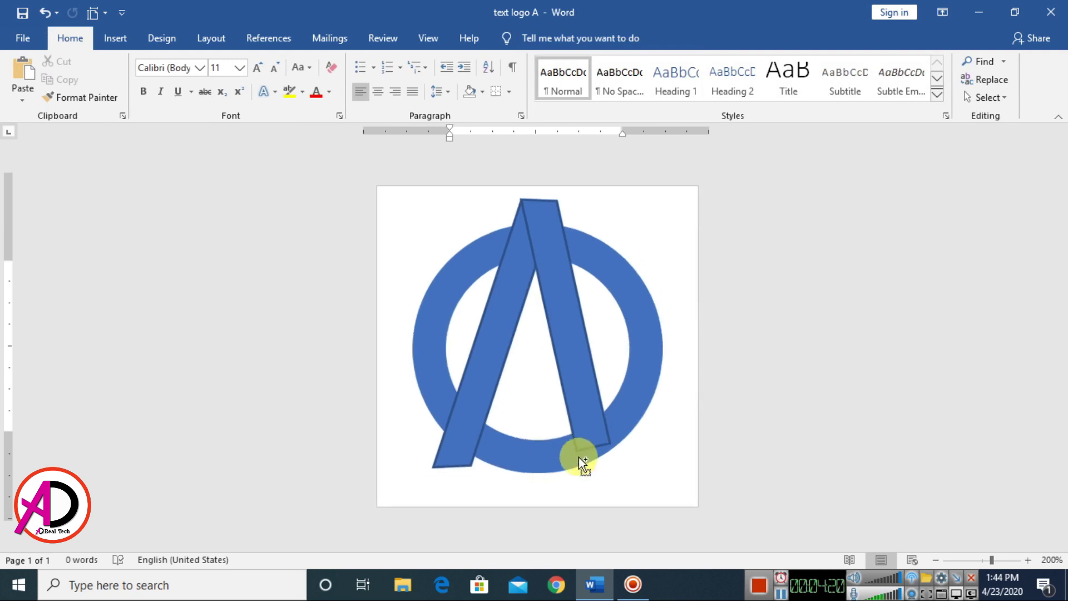
pyautogui.keyDown('ctrl'); pyautogui.scroll(3, 579, 457); pyautogui.keyUp('ctrl')
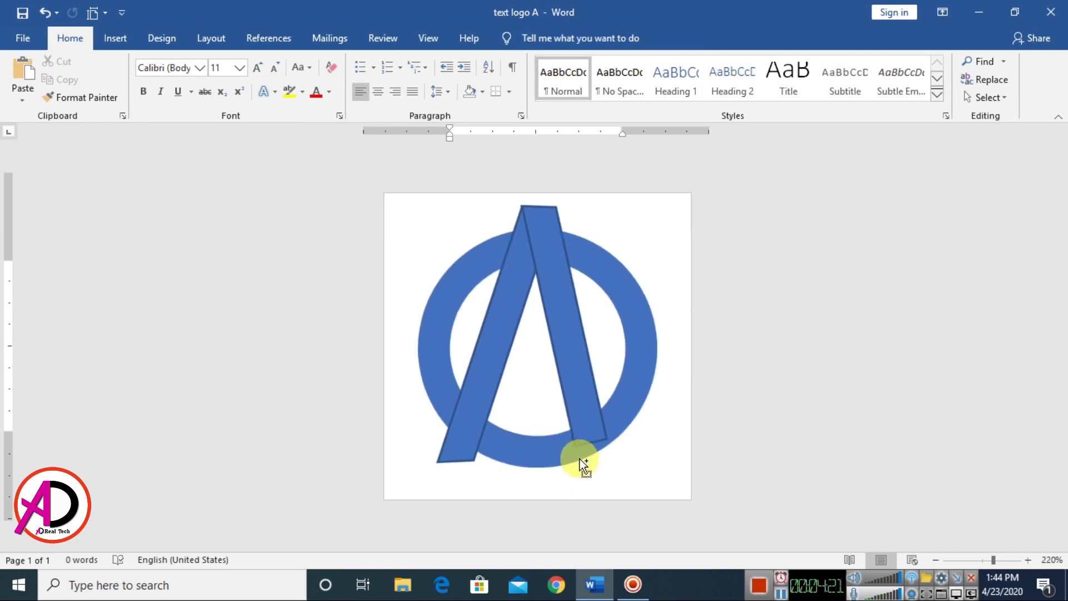
pyautogui.click(580, 372)
pyautogui.click(624, 328)
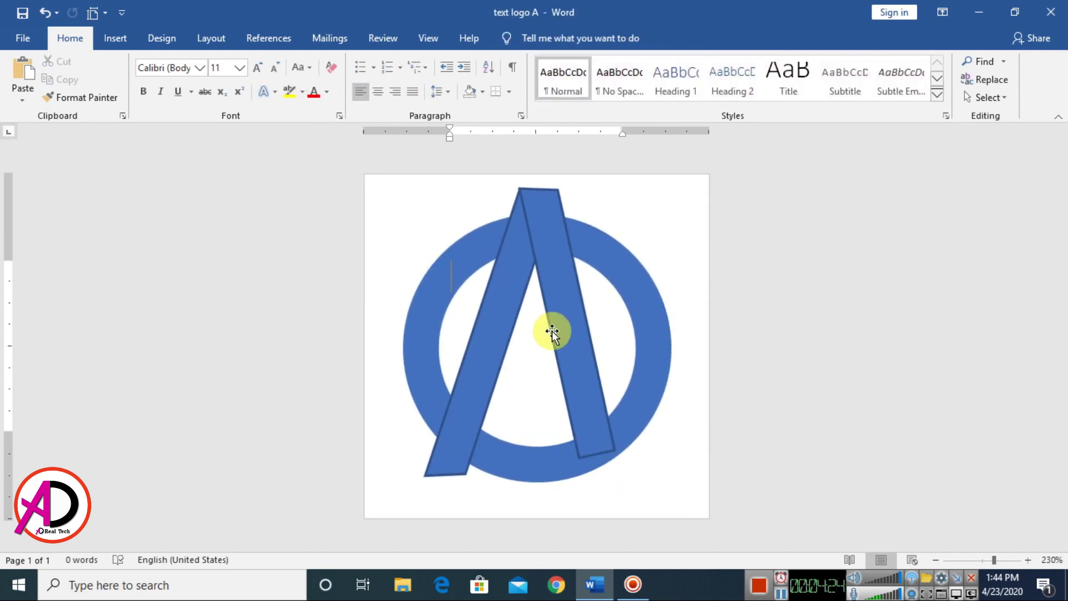
pyautogui.click(568, 324)
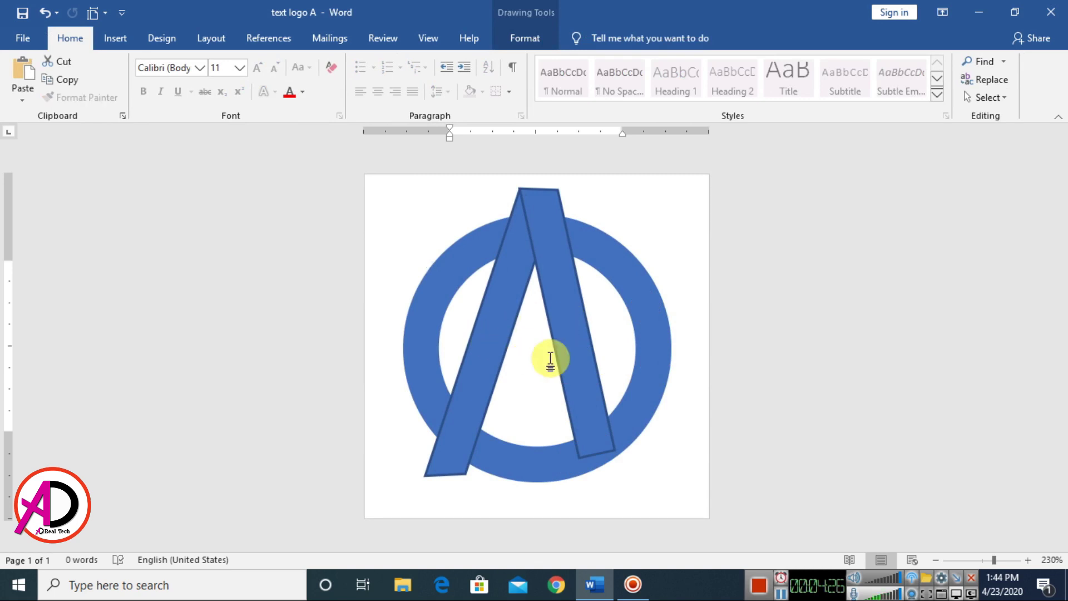
pyautogui.click(691, 374)
pyautogui.keyDown('ctrl'); pyautogui.scroll(-11, 692, 385); pyautogui.keyUp('ctrl')
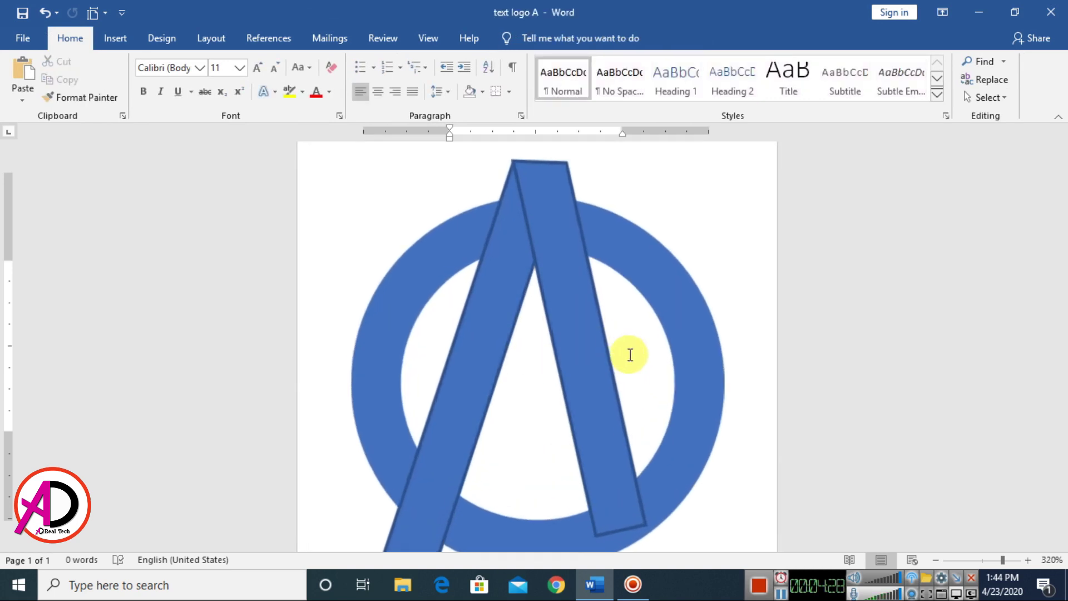
pyautogui.click(567, 351)
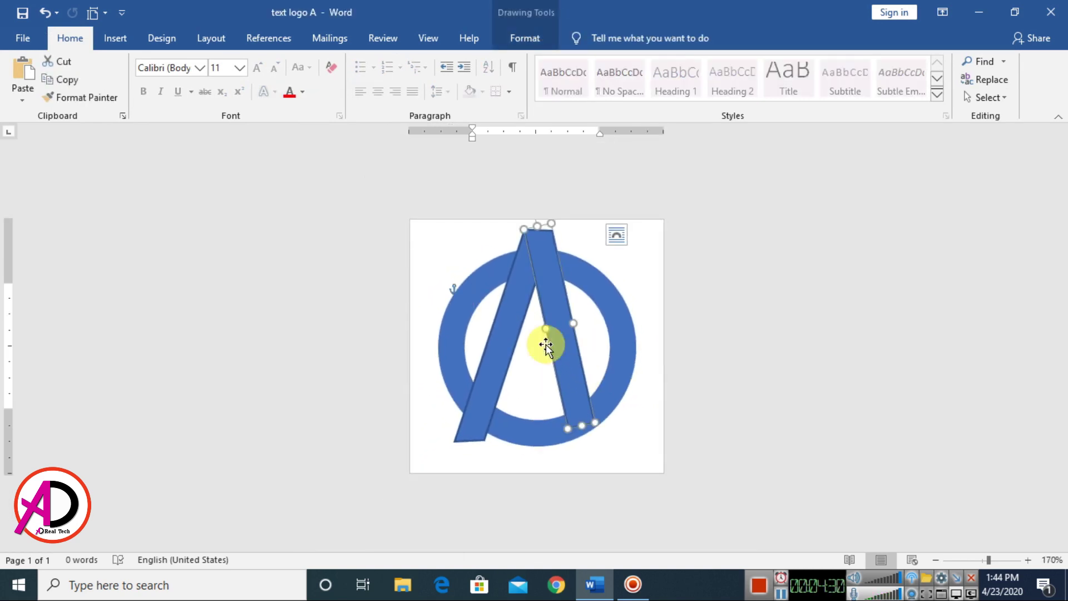
pyautogui.click(661, 270)
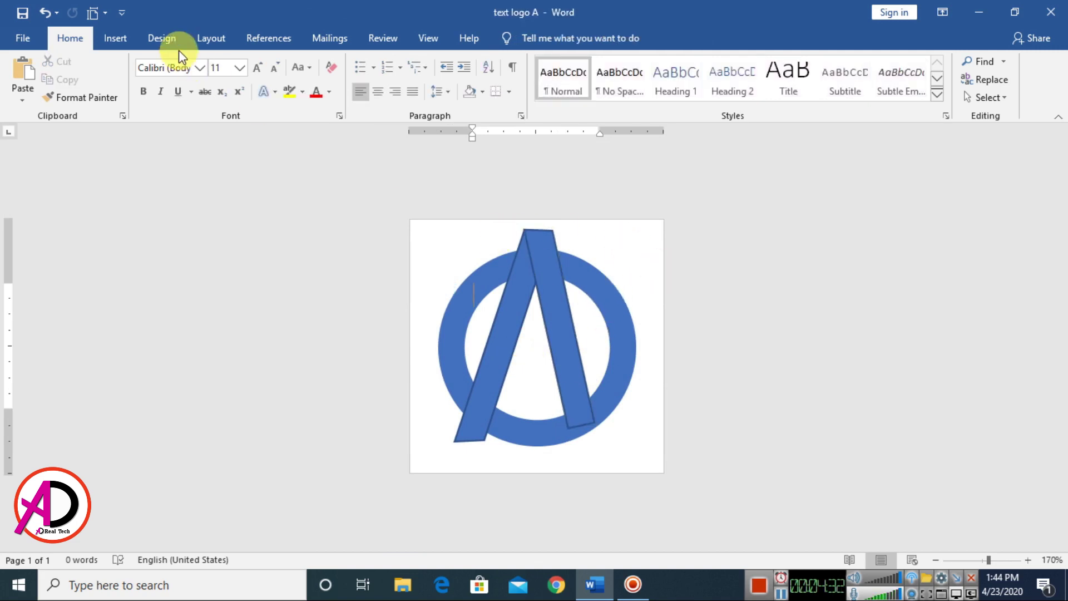
# - Draw a small rectangle between the legs and tilt it as a crossbar
pyautogui.click(119, 36)
pyautogui.click(214, 64)
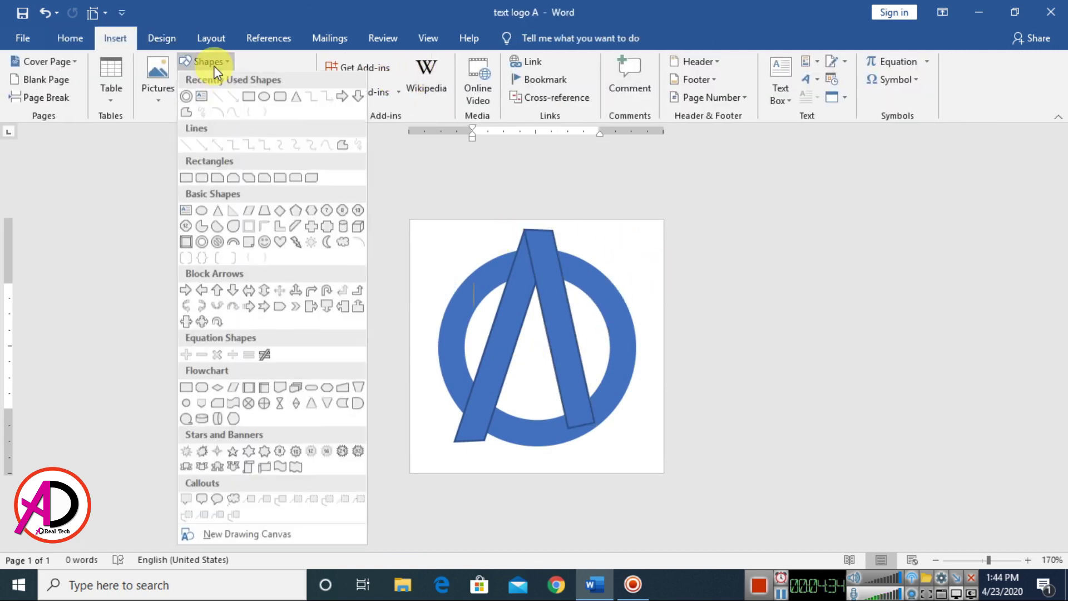
pyautogui.click(249, 96)
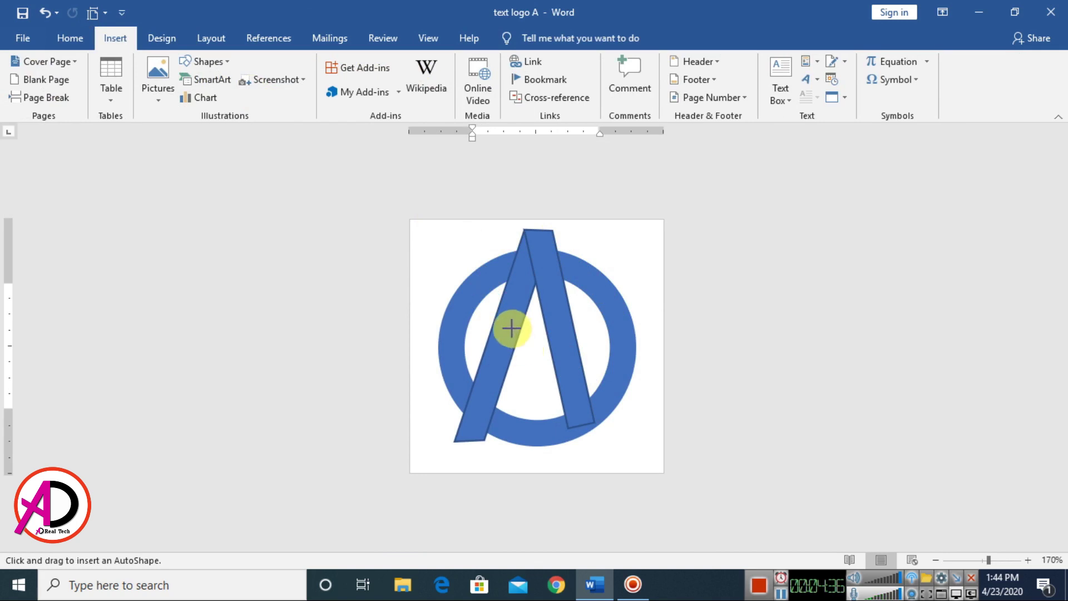
pyautogui.moveTo(511, 329); pyautogui.dragTo(560, 348)
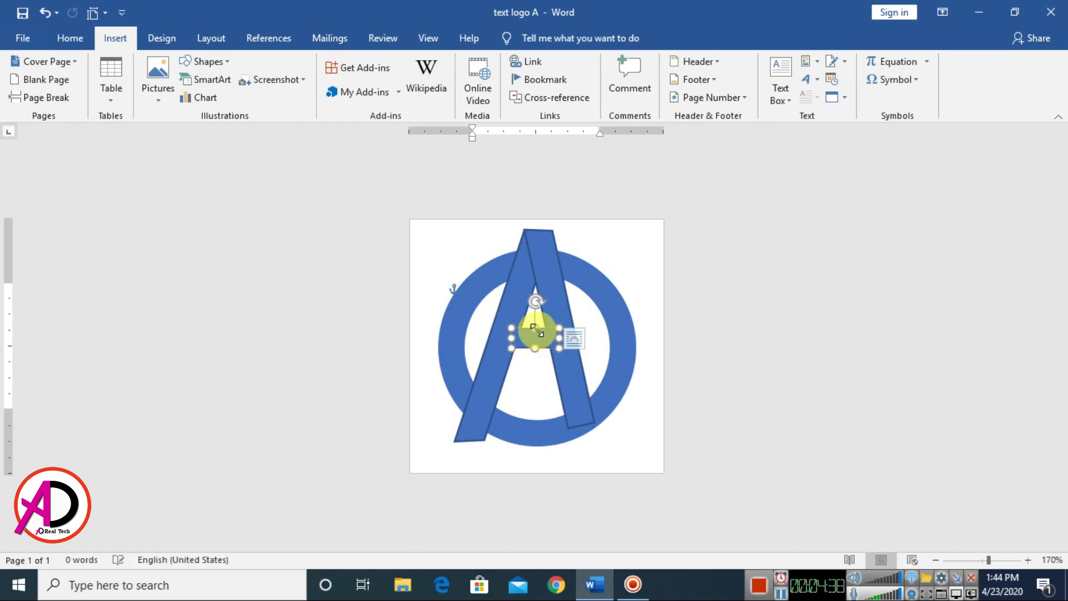
pyautogui.moveTo(534, 303)
pyautogui.mouseDown()
pyautogui.moveTo(520, 305)
pyautogui.moveTo(525, 338)
pyautogui.mouseUp()
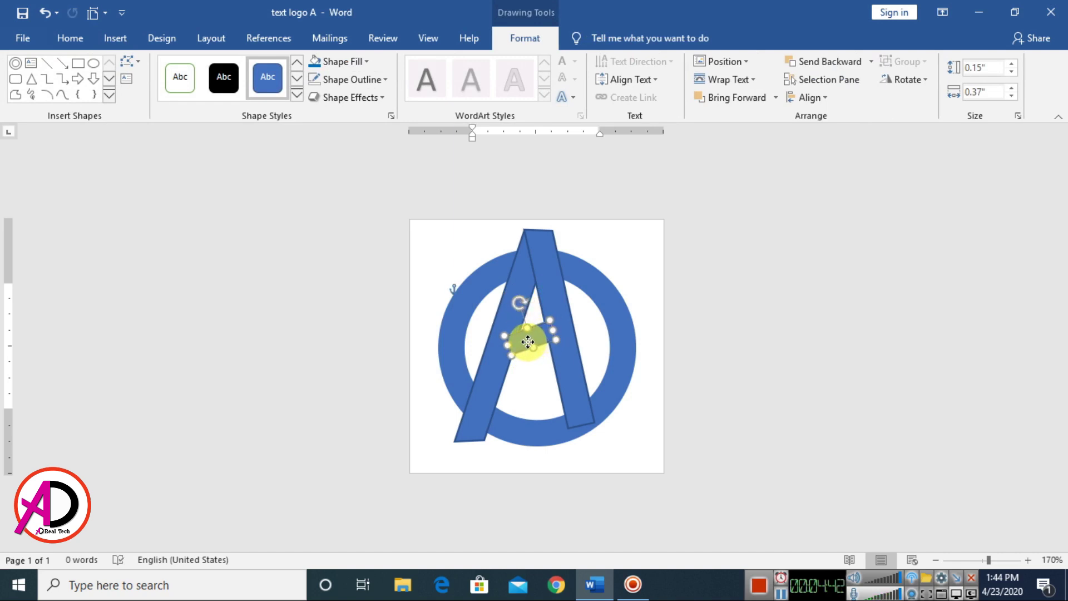
# - Send the crossbar to the back, behind the legs, then select both legs
pyautogui.keyDown('ctrl'); pyautogui.scroll(3, 638, 385); pyautogui.keyUp('ctrl')
pyautogui.keyDown('ctrl'); pyautogui.scroll(1, 638, 385); pyautogui.keyUp('ctrl')
pyautogui.click(556, 336)
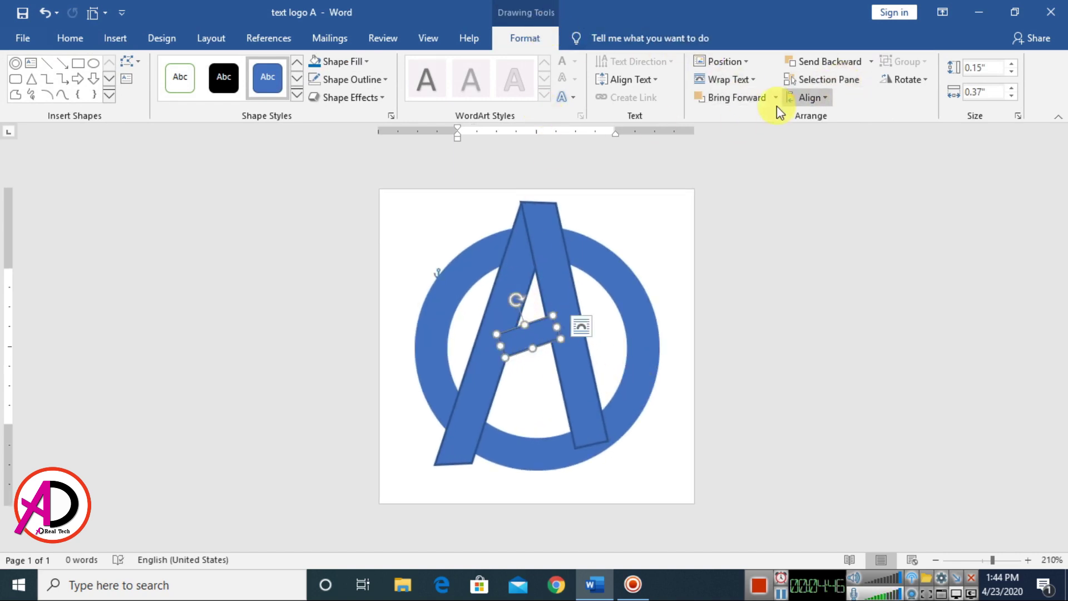
pyautogui.click(870, 62)
pyautogui.click(855, 101)
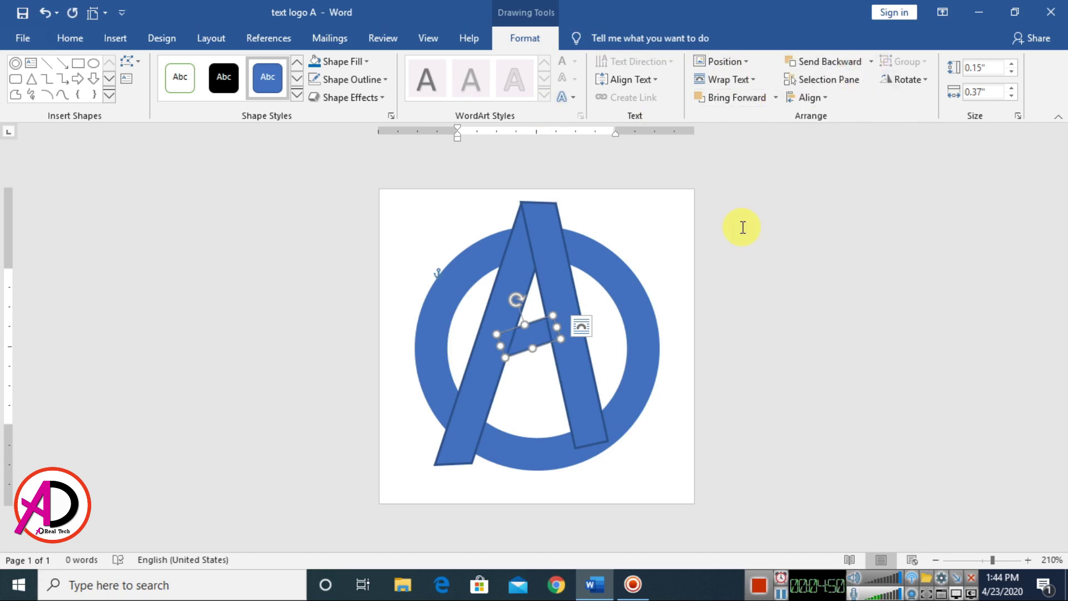
pyautogui.click(718, 334)
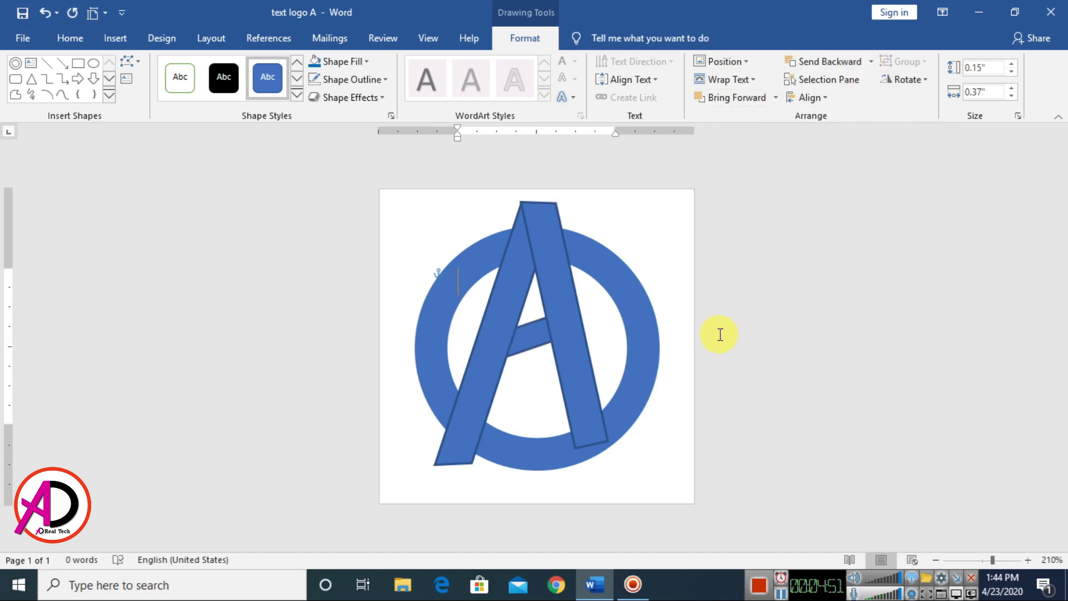
pyautogui.click(526, 289)
pyautogui.keyDown('shift'); pyautogui.click(559, 303); pyautogui.keyUp('shift')
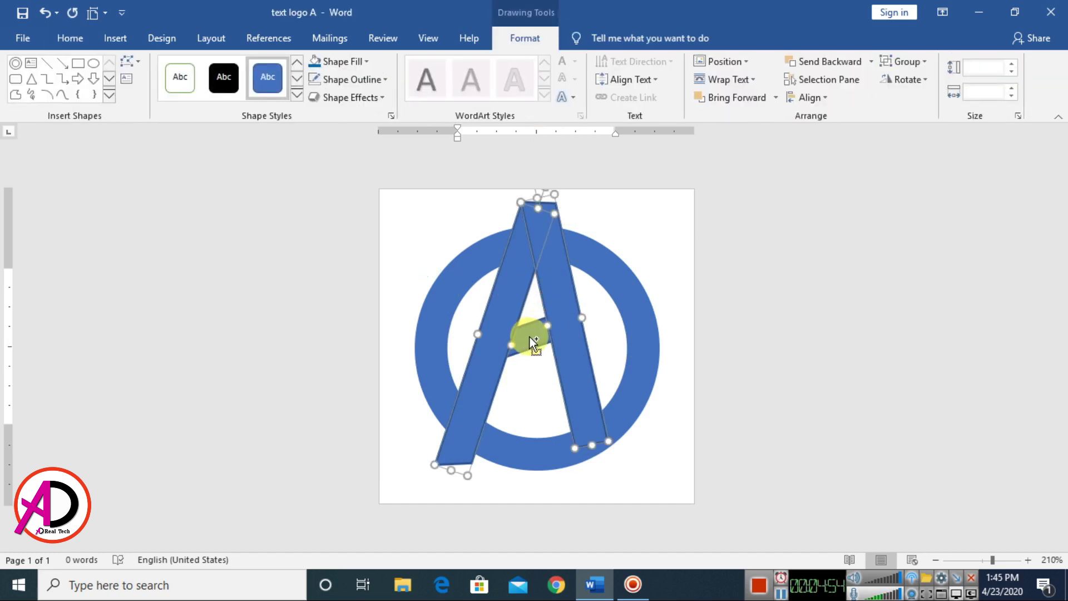
# - Set No Outline on the two legs and the crossbar
pyautogui.keyDown('shift'); pyautogui.click(530, 336); pyautogui.keyUp('shift')
pyautogui.click(351, 81)
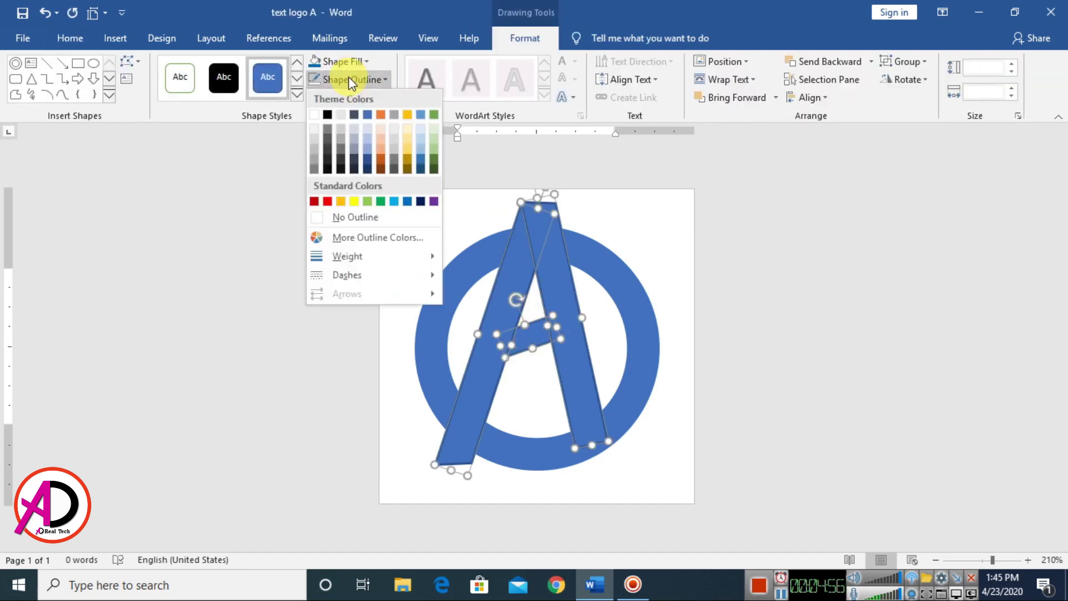
pyautogui.click(360, 217)
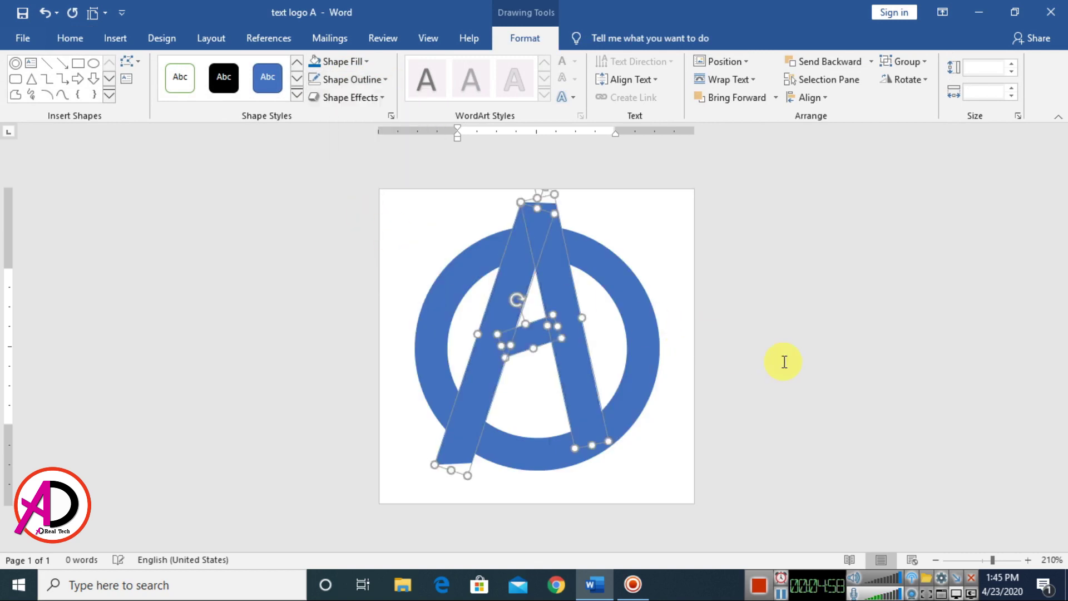
pyautogui.click(620, 362)
pyautogui.scroll(-1, 613, 369)
pyautogui.scroll(-2, 612, 380)
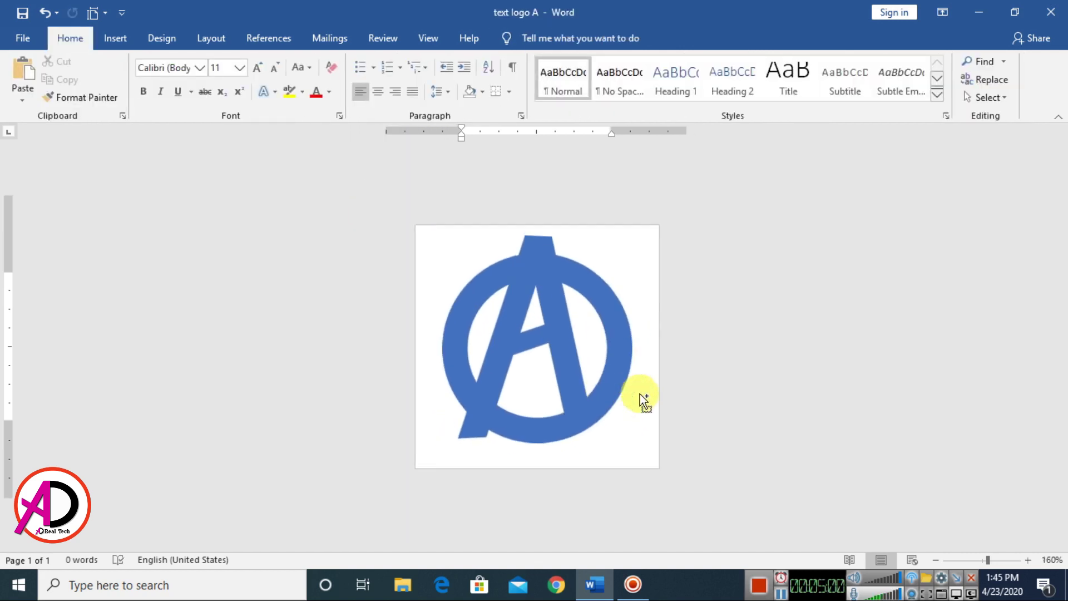
pyautogui.scroll(3, 640, 394)
pyautogui.scroll(1, 636, 395)
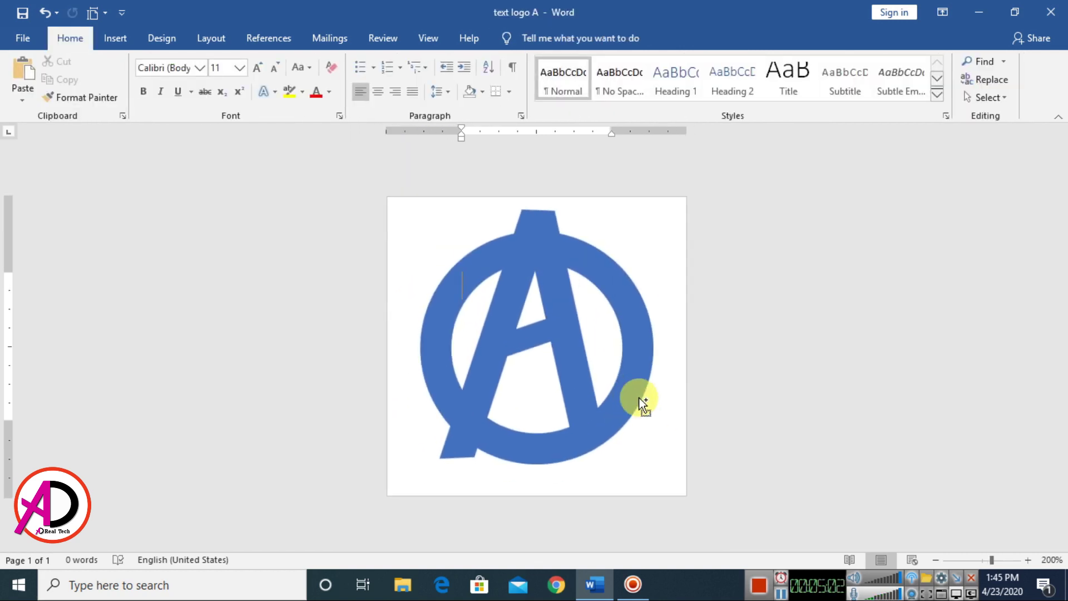
# - Group the ring, both legs and the crossbar into one object
pyautogui.click(580, 379)
pyautogui.click(730, 351)
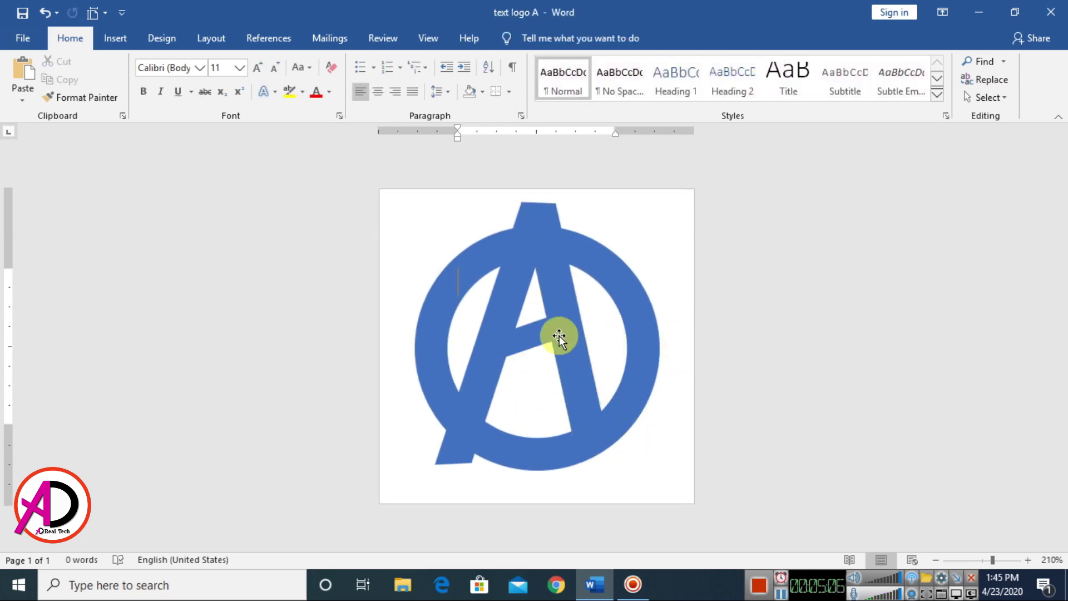
pyautogui.click(559, 335)
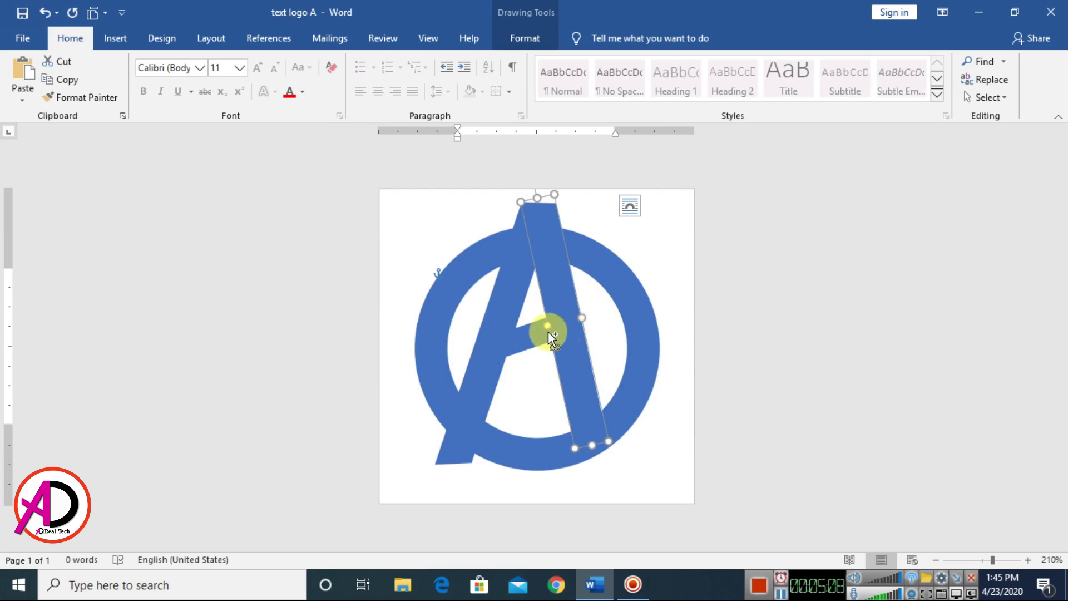
pyautogui.keyDown('shift'); pyautogui.click(521, 339); pyautogui.keyUp('shift')
pyautogui.keyDown('shift'); pyautogui.click(517, 273); pyautogui.keyUp('shift')
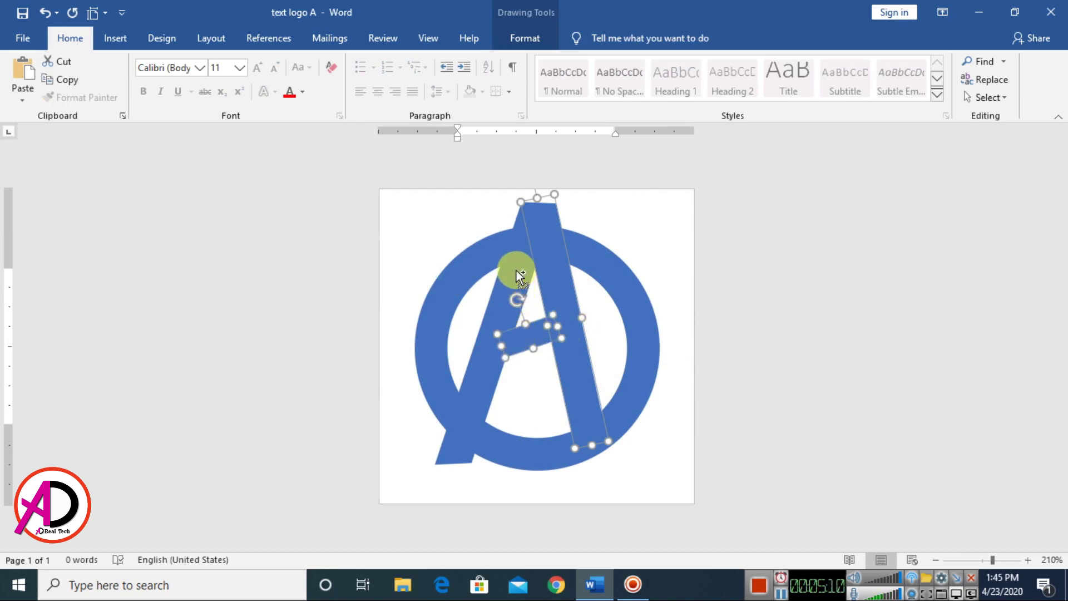
pyautogui.keyDown('shift'); pyautogui.click(453, 258); pyautogui.keyUp('shift')
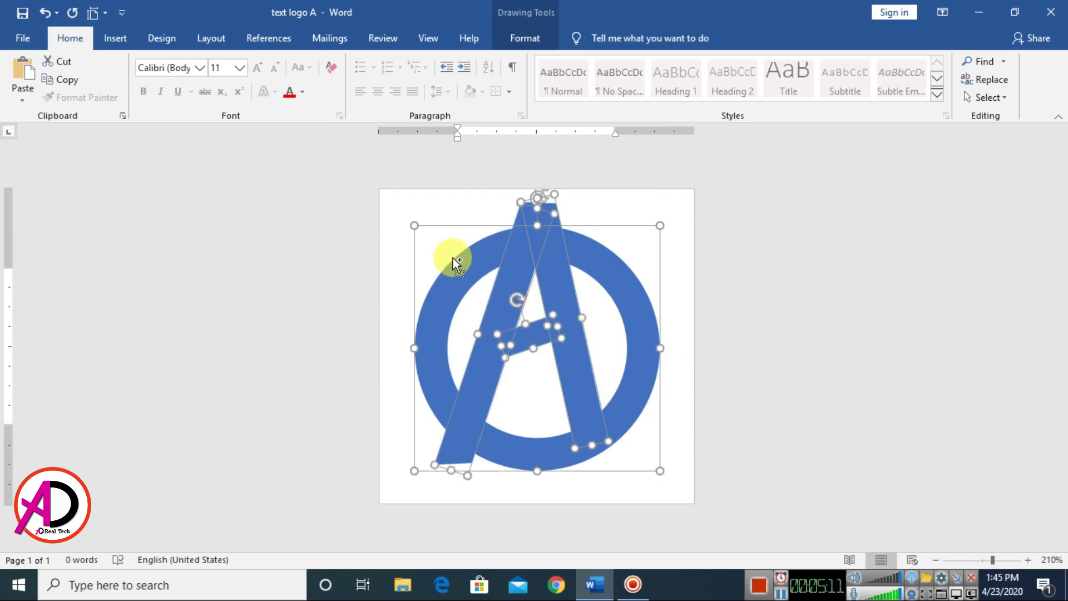
pyautogui.rightClick(611, 276)
pyautogui.moveTo(656, 365)
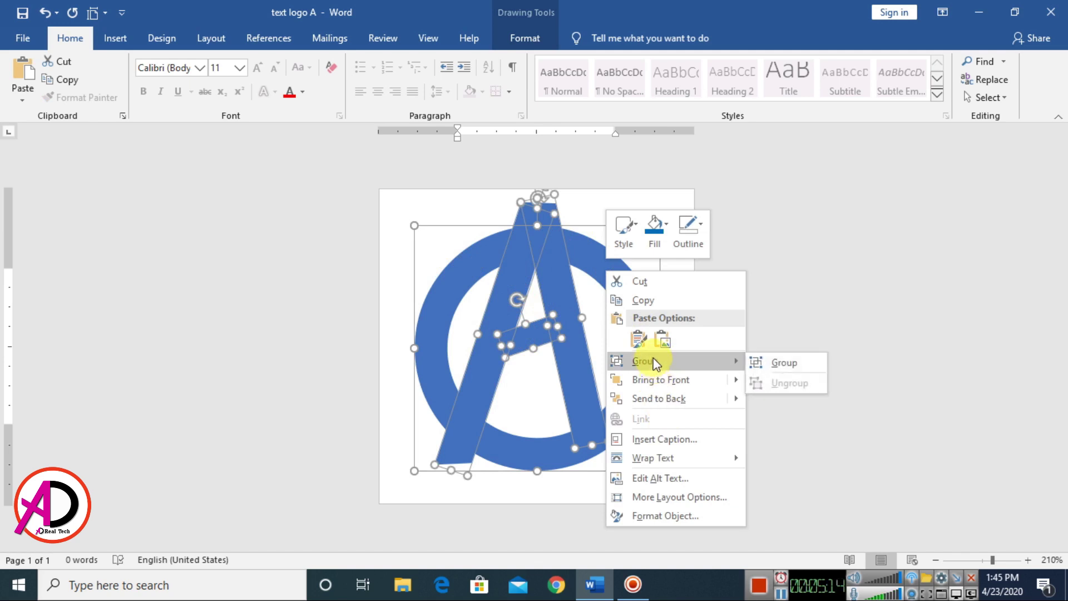
pyautogui.click(804, 371)
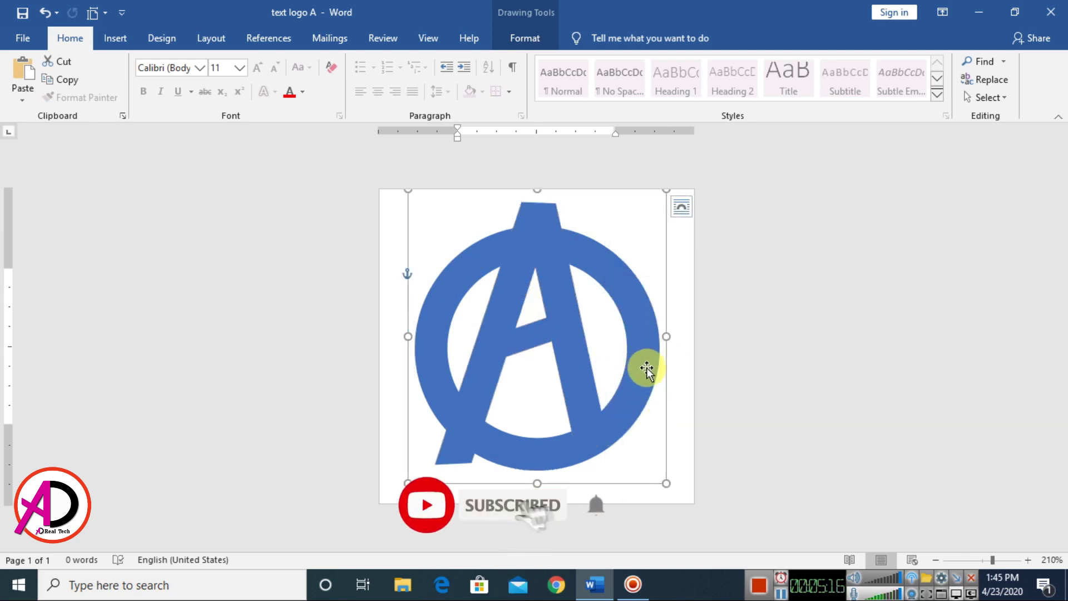
# - Nudge the grouped logo slightly down the page
pyautogui.moveTo(646, 369); pyautogui.dragTo(645, 376)
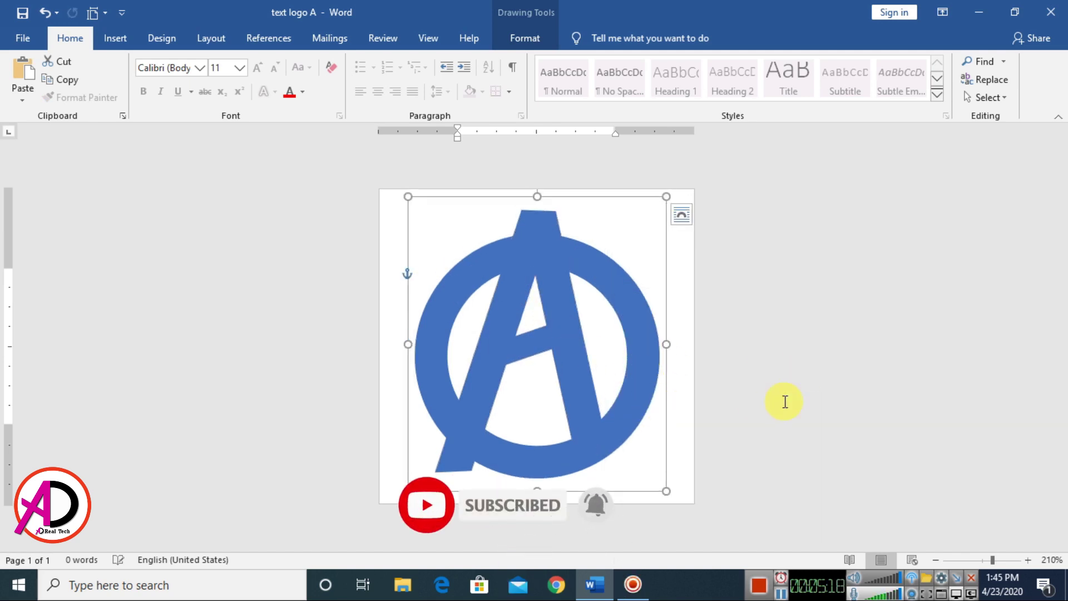
pyautogui.click(823, 395)
pyautogui.scroll(1, 734, 417)
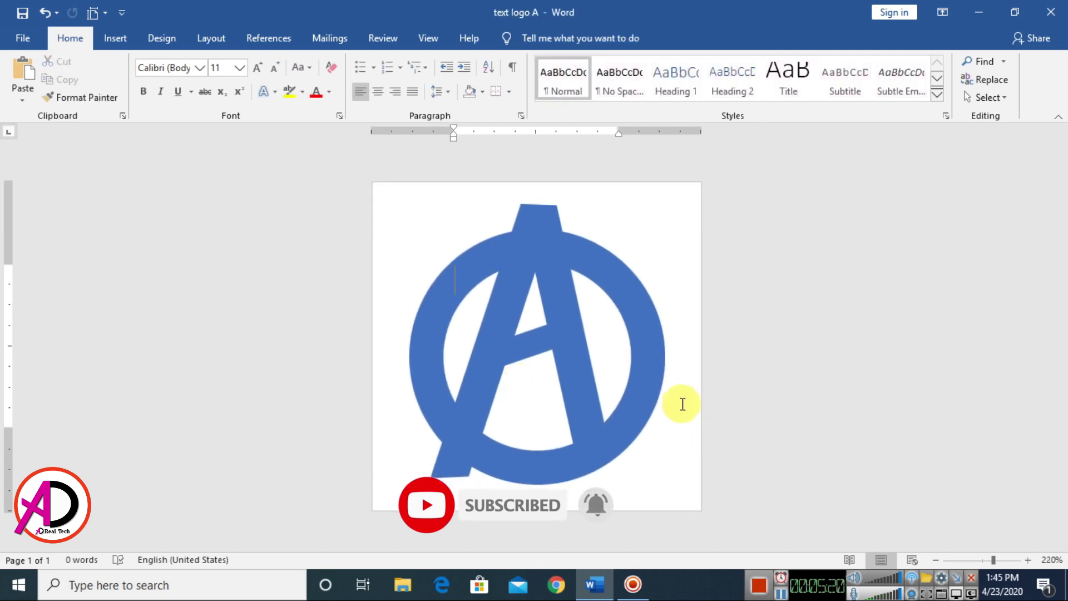
pyautogui.click(653, 371)
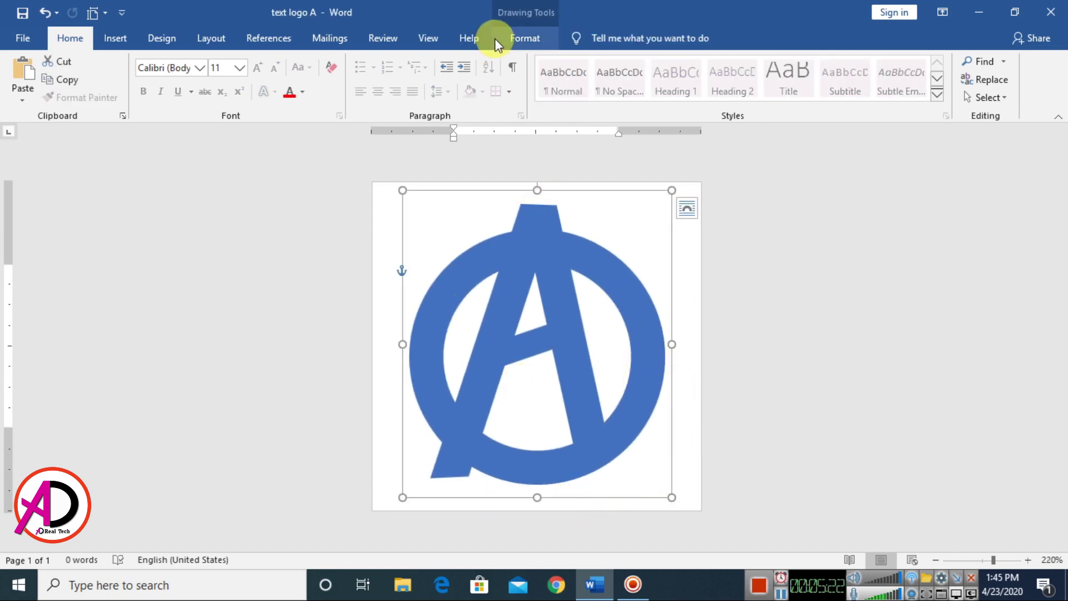
# - Set the grouped logo's shape fill to the picture 62579986dba62df from file
pyautogui.click(546, 37)
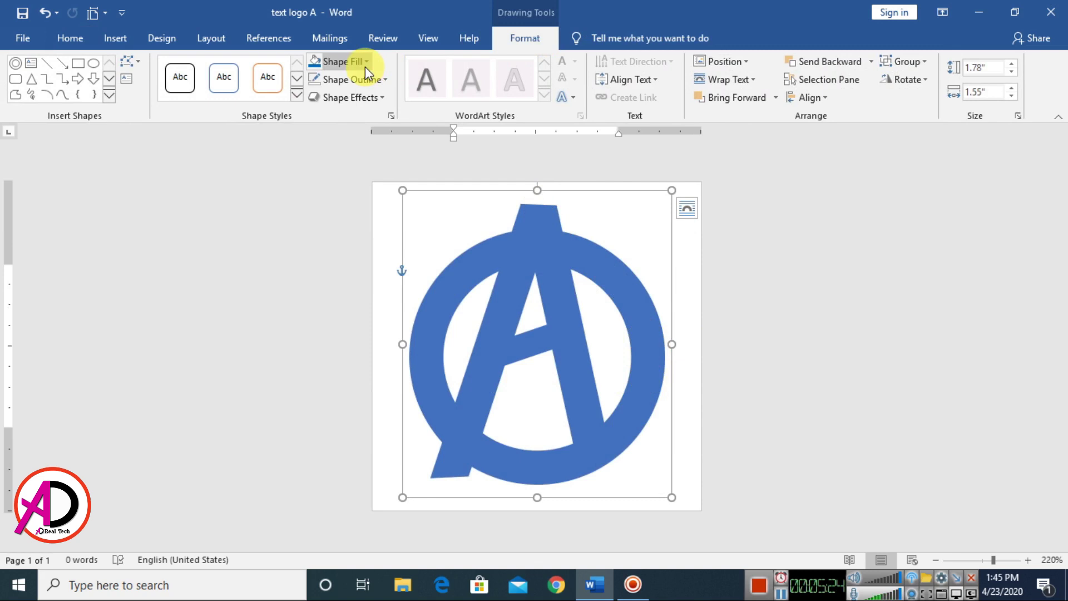
pyautogui.click(365, 66)
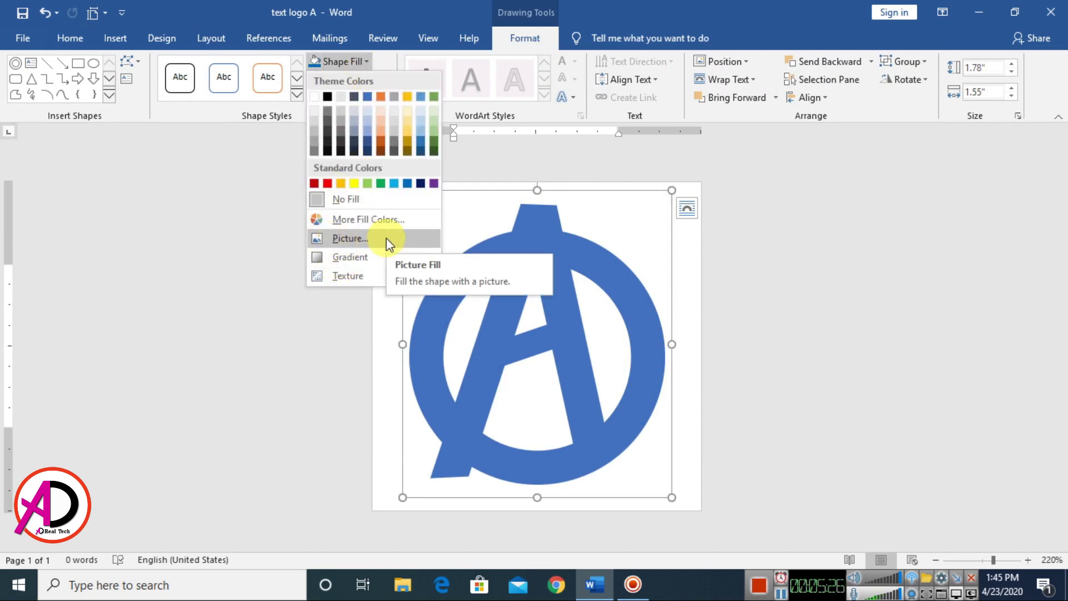
pyautogui.click(415, 242)
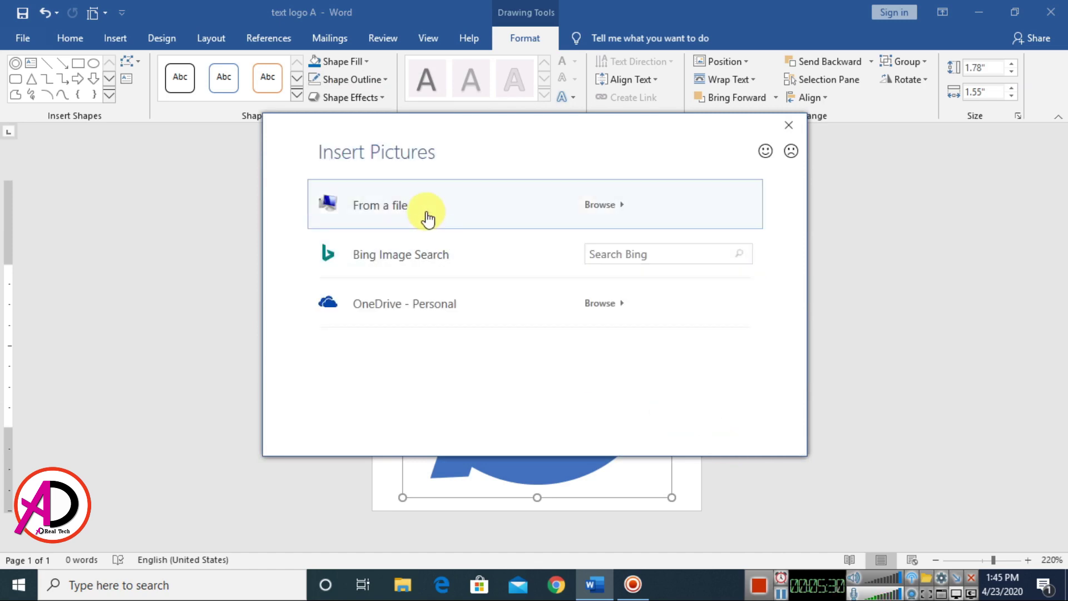
pyautogui.click(428, 216)
pyautogui.scroll(-2, 556, 323)
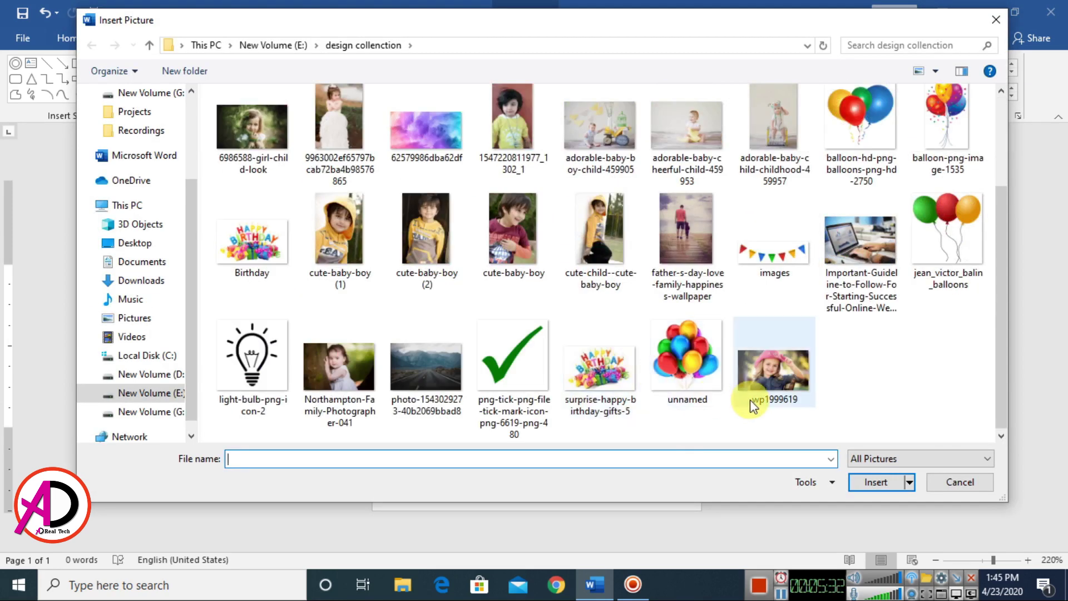
pyautogui.scroll(2, 598, 336)
pyautogui.click(411, 268)
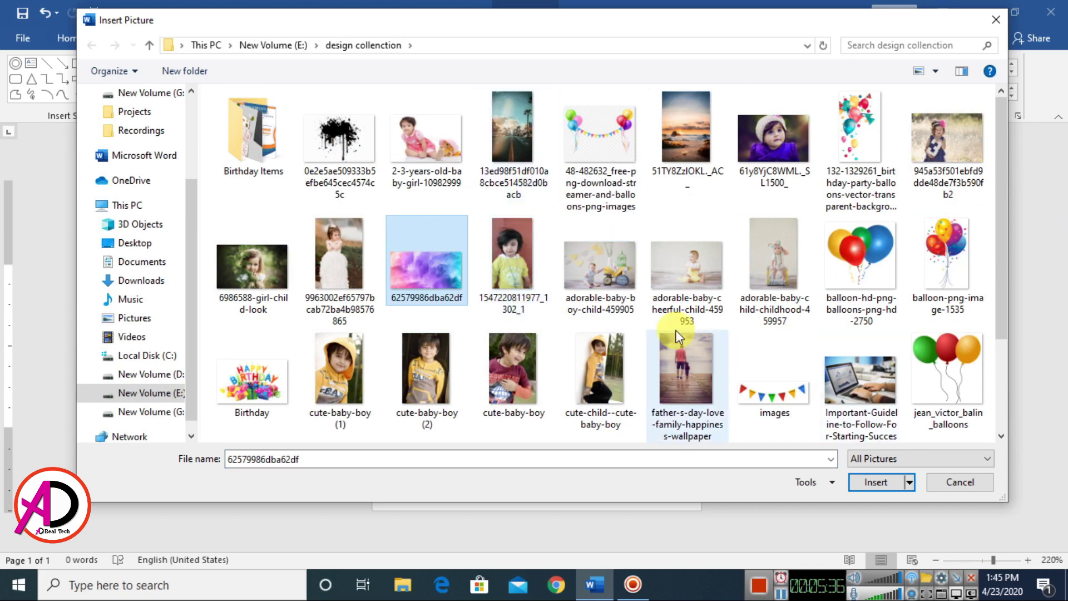
pyautogui.click(877, 482)
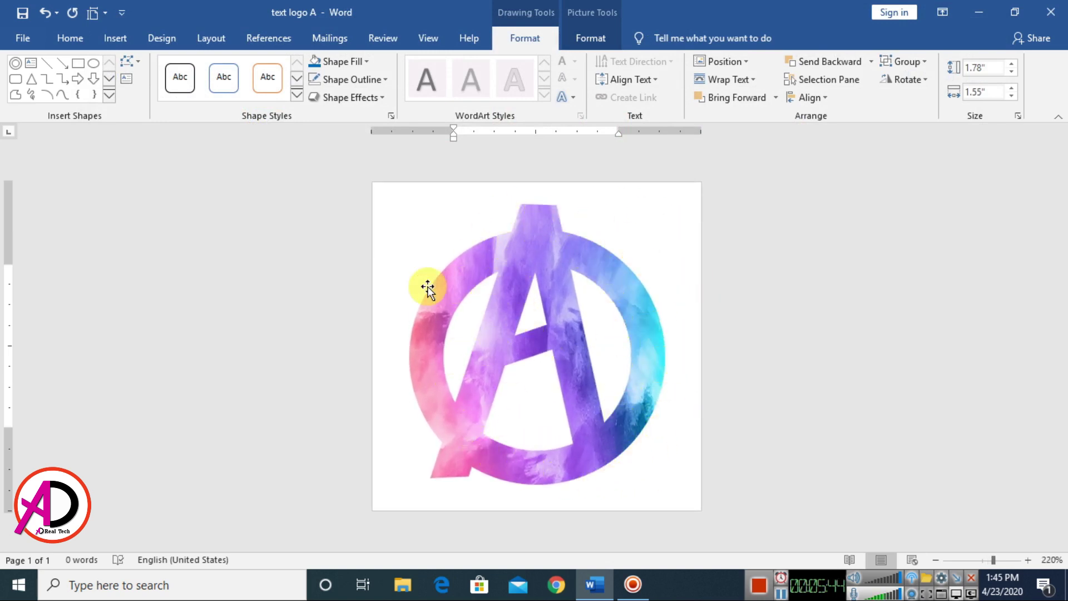
# - Select the watercolour logo and open Format Picture's Effects settings with Shadow shown
pyautogui.click(575, 320)
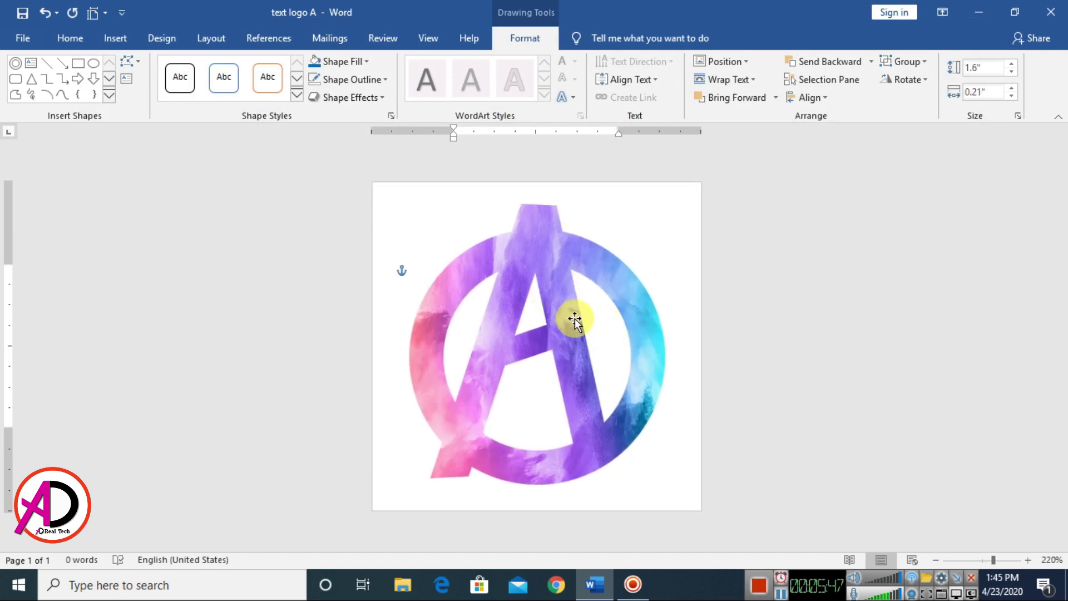
pyautogui.click(675, 300)
pyautogui.click(620, 282)
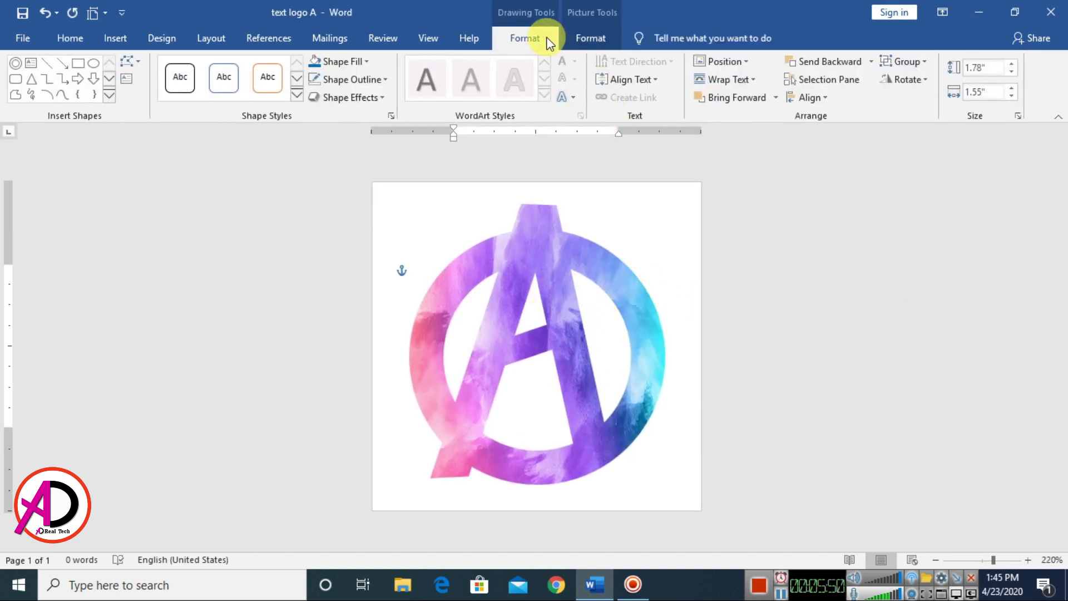
pyautogui.click(390, 115)
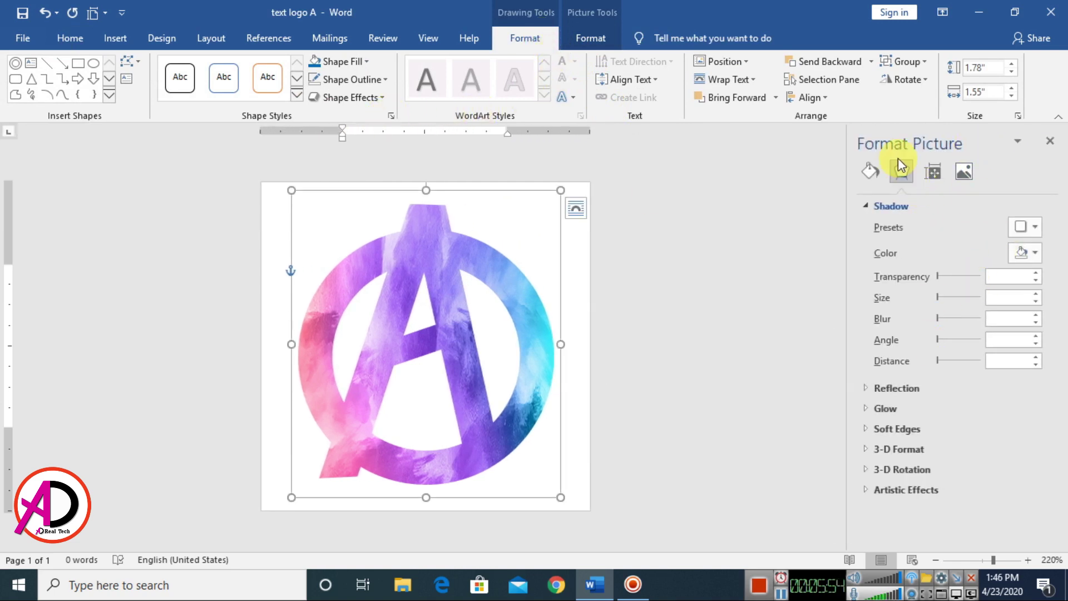
pyautogui.click(871, 170)
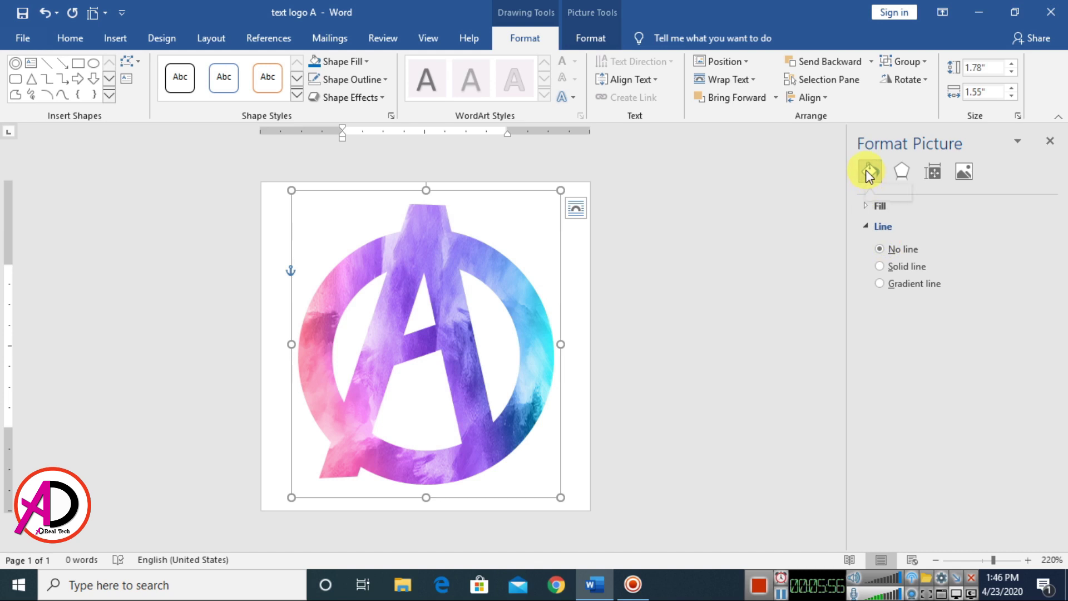
pyautogui.click(902, 171)
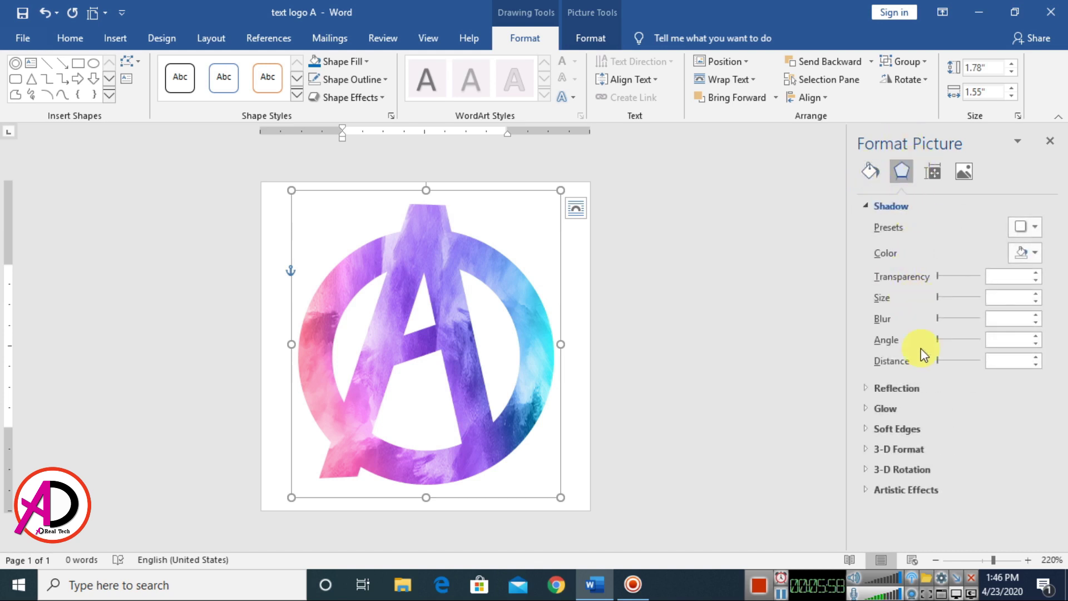
# - Apply the Offset: Bottom outer shadow preset to the logo
pyautogui.click(870, 171)
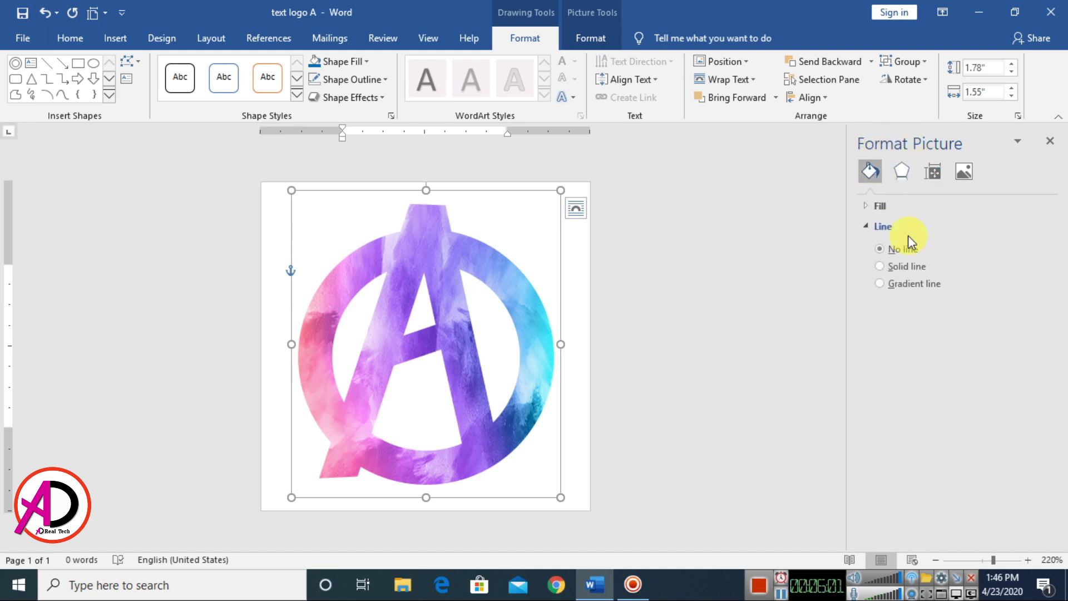
pyautogui.click(905, 170)
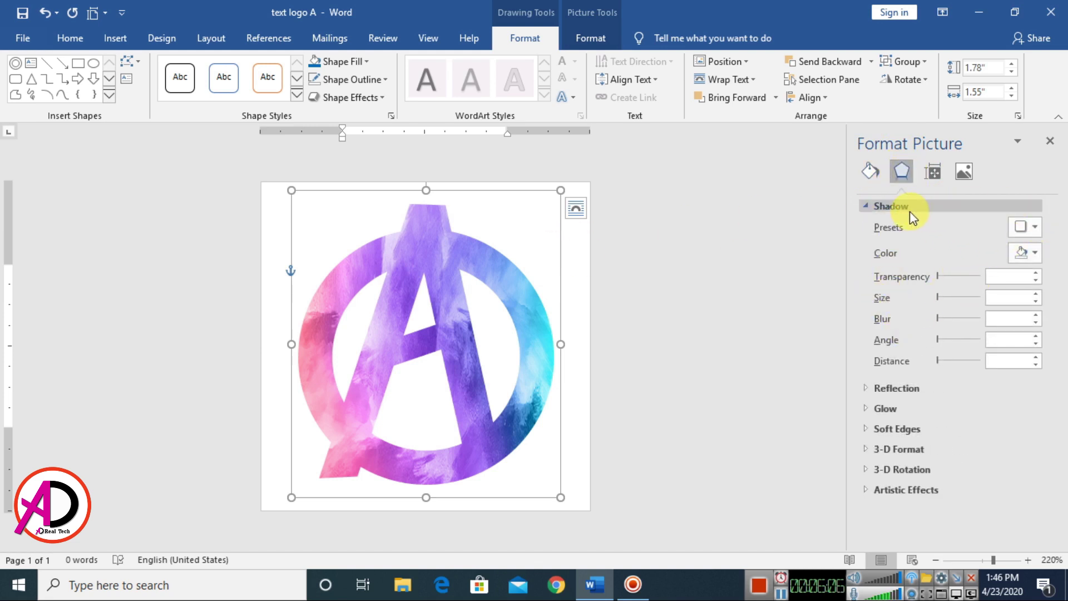
pyautogui.click(866, 206)
pyautogui.click(866, 206)
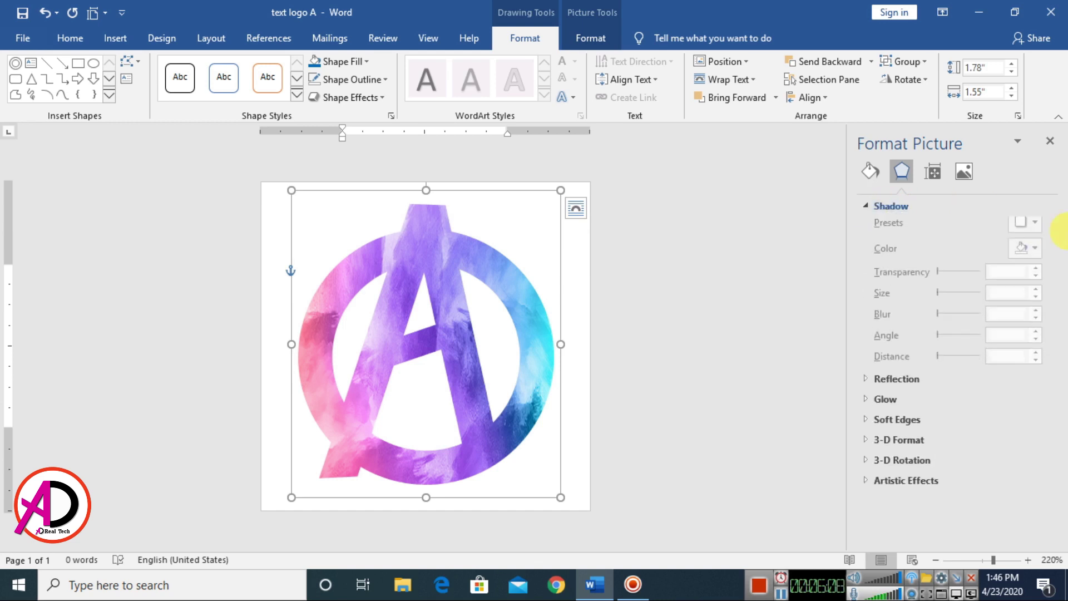
pyautogui.click(1034, 228)
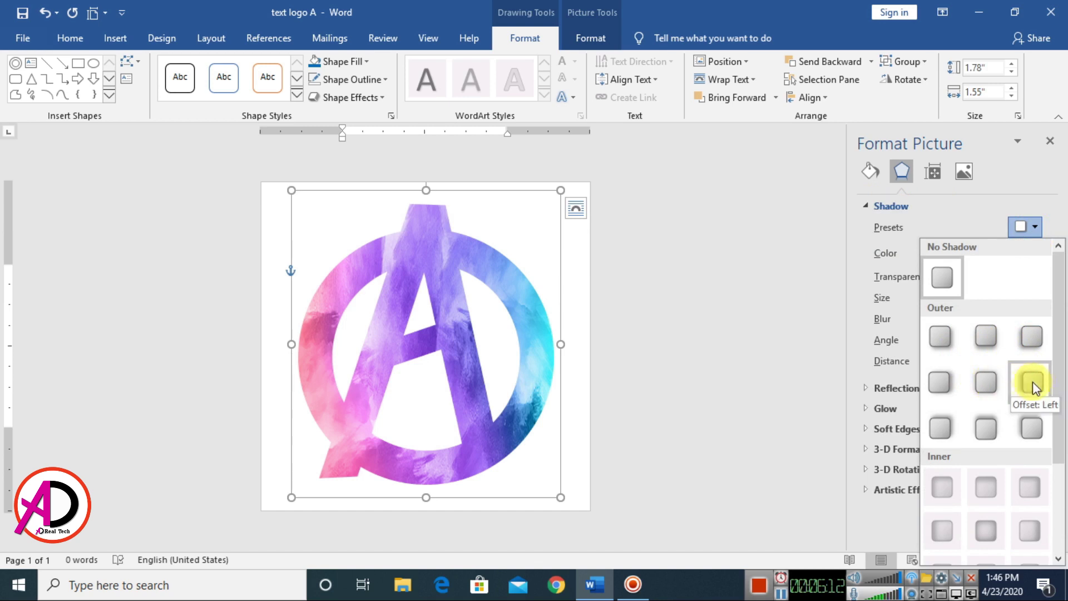
pyautogui.click(986, 339)
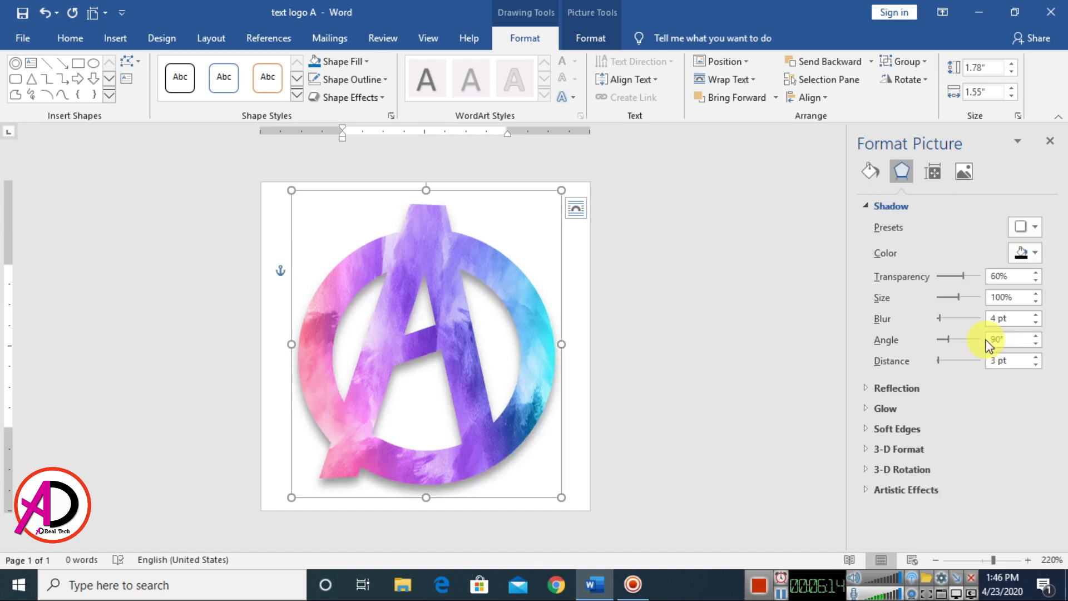
# - Set the shadow to 101% size, 90° angle, 2 pt distance and 0 pt blur
pyautogui.click(1037, 294)
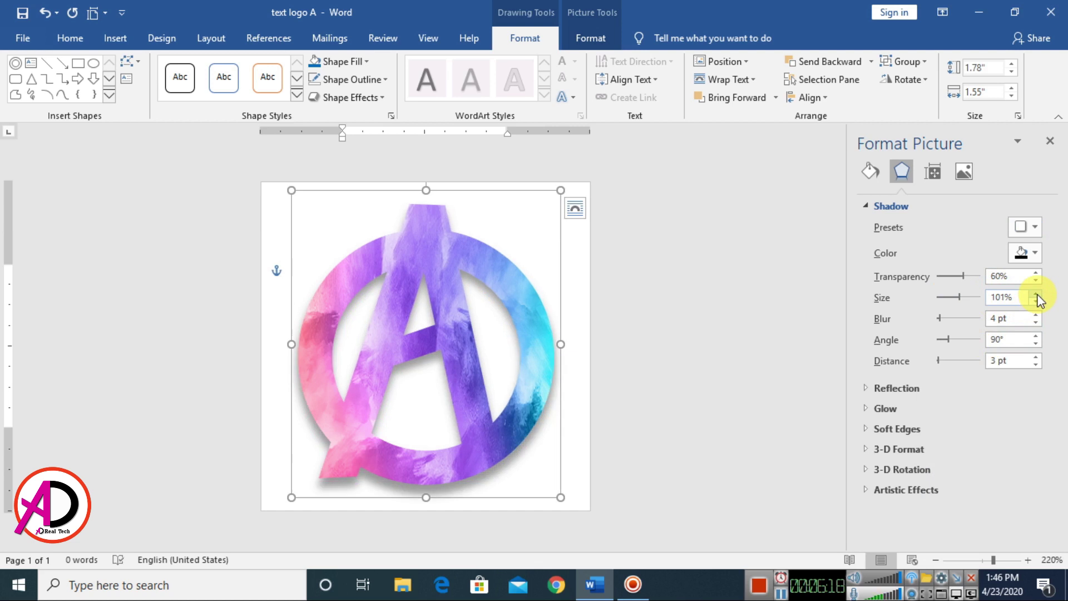
pyautogui.click(1036, 336)
pyautogui.click(1035, 336)
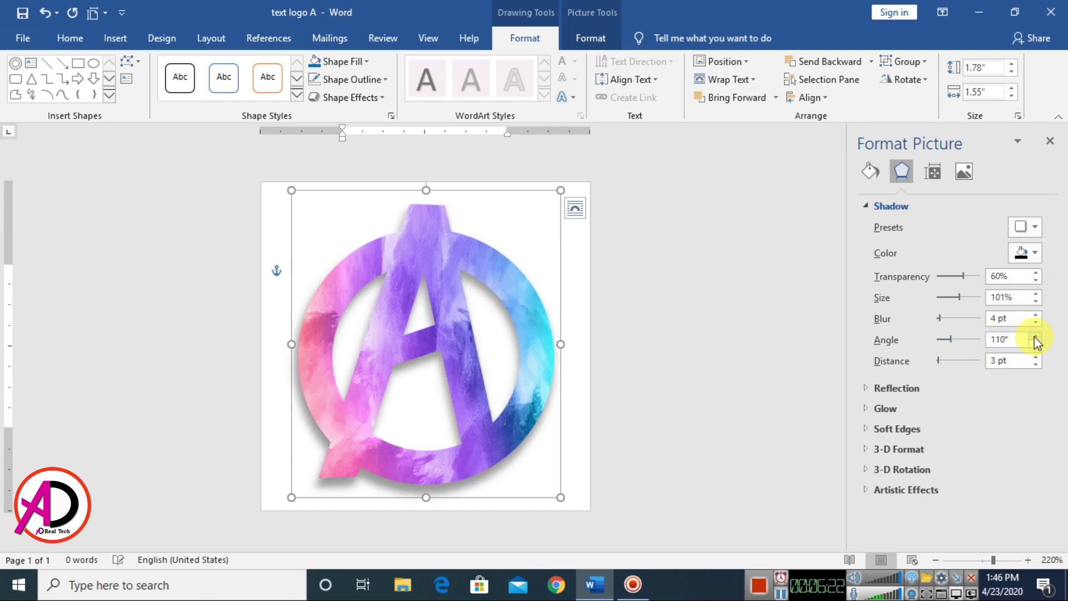
pyautogui.click(1035, 343)
pyautogui.click(1036, 343)
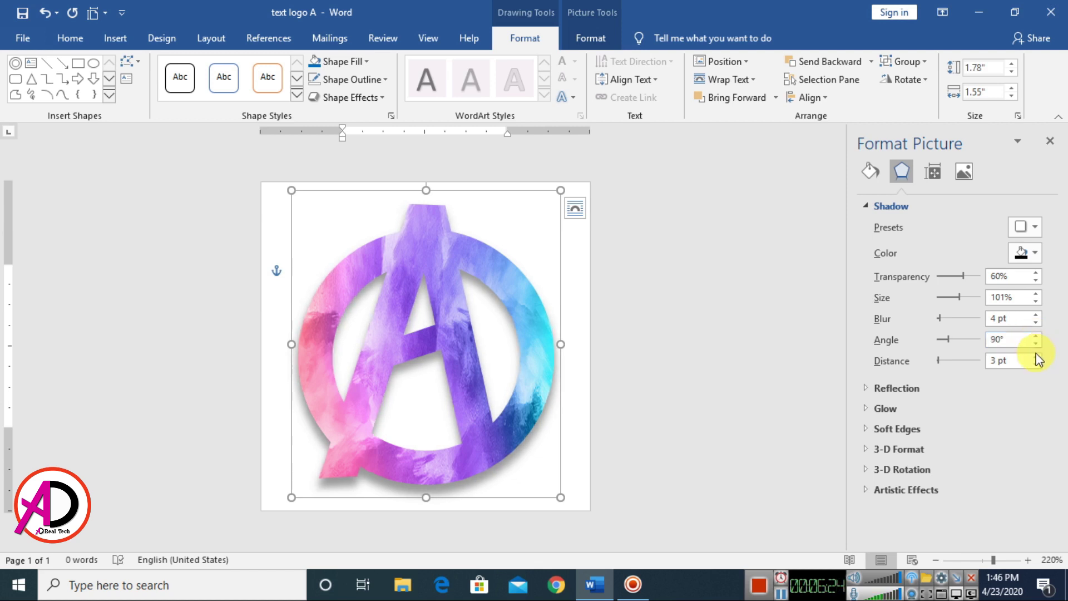
pyautogui.click(1037, 358)
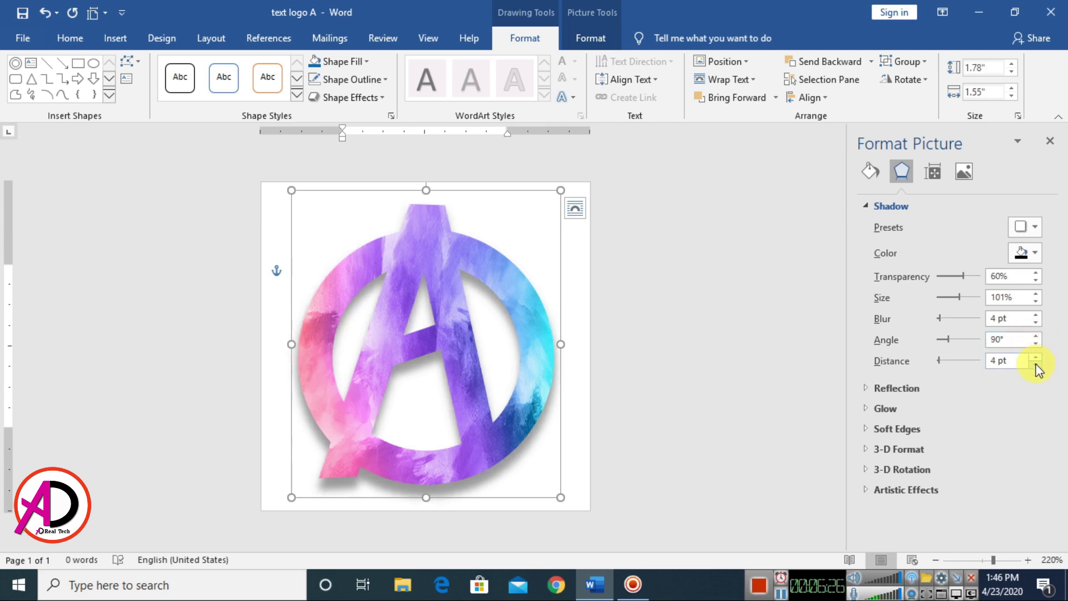
pyautogui.click(1036, 364)
pyautogui.click(1037, 364)
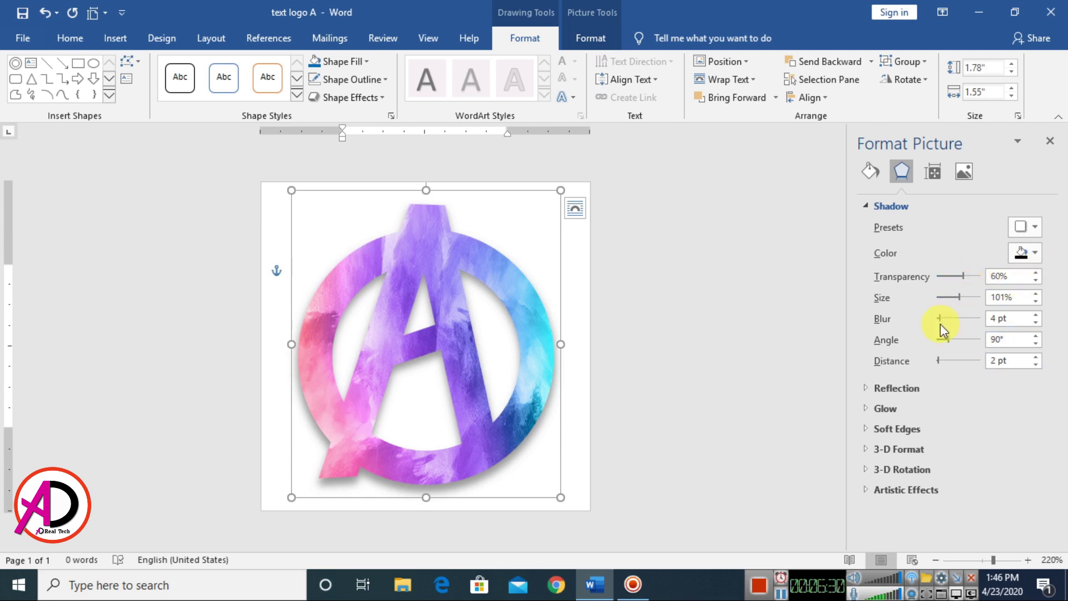
pyautogui.moveTo(938, 319); pyautogui.dragTo(929, 319)
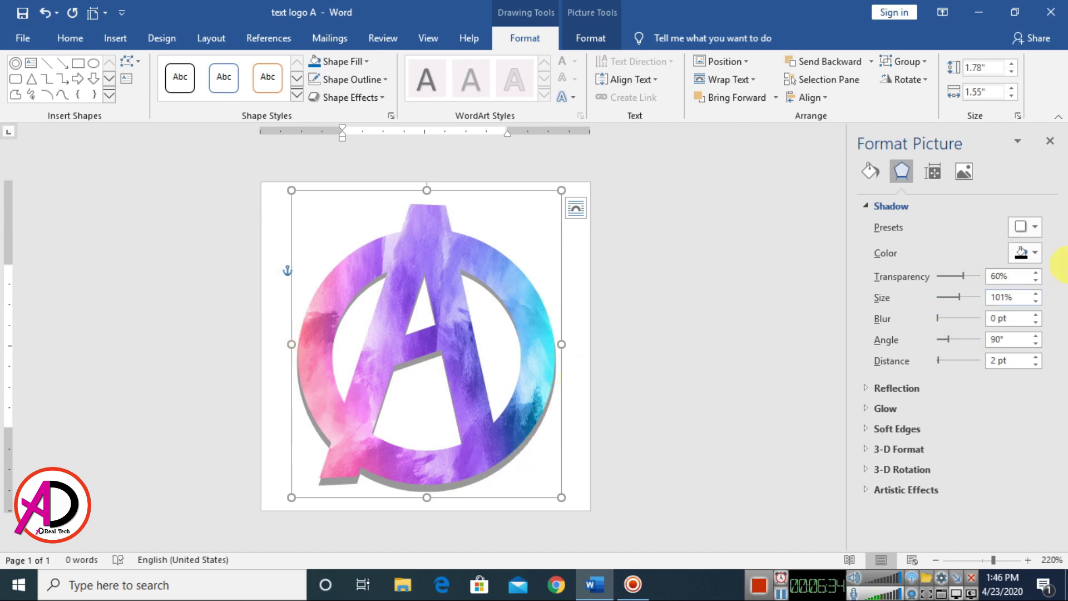
# - Try peach and orange shadow colours, then settle on Red from Standard Colors
pyautogui.click(1038, 249)
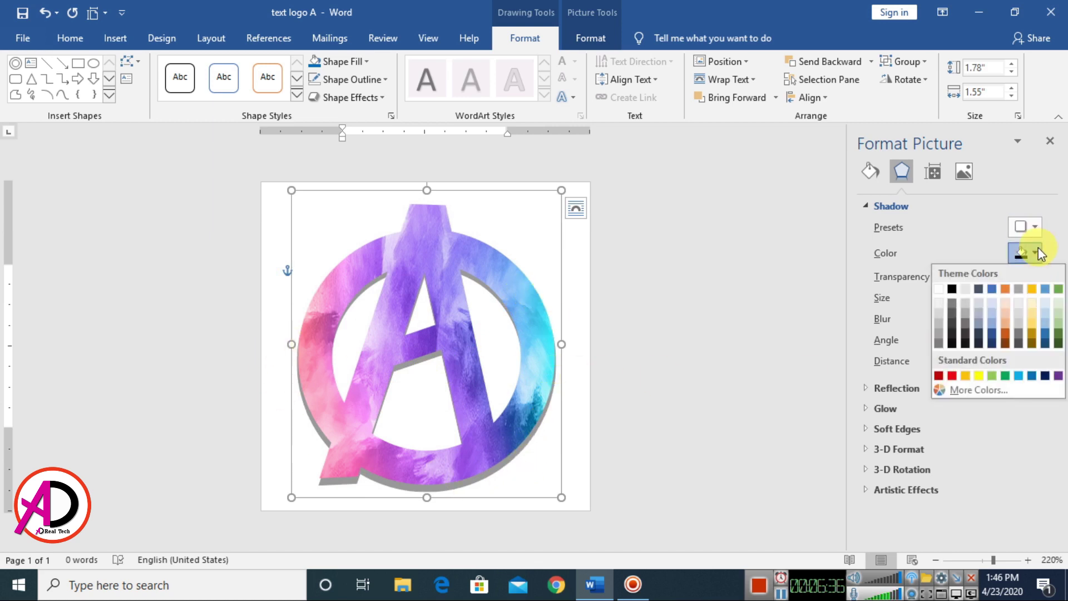
pyautogui.click(1005, 289)
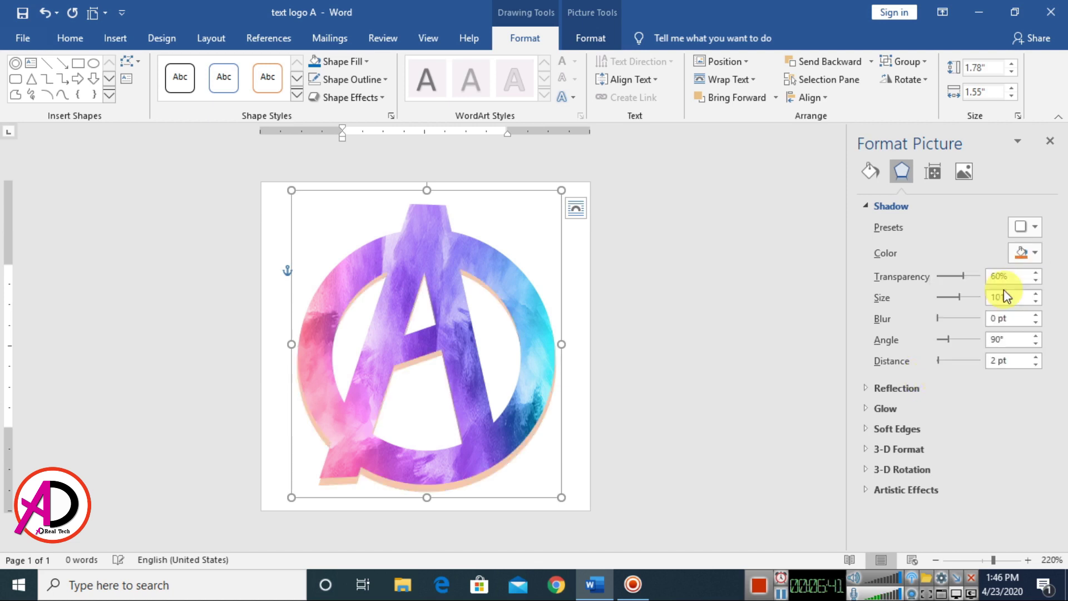
pyautogui.click(1037, 253)
pyautogui.click(951, 375)
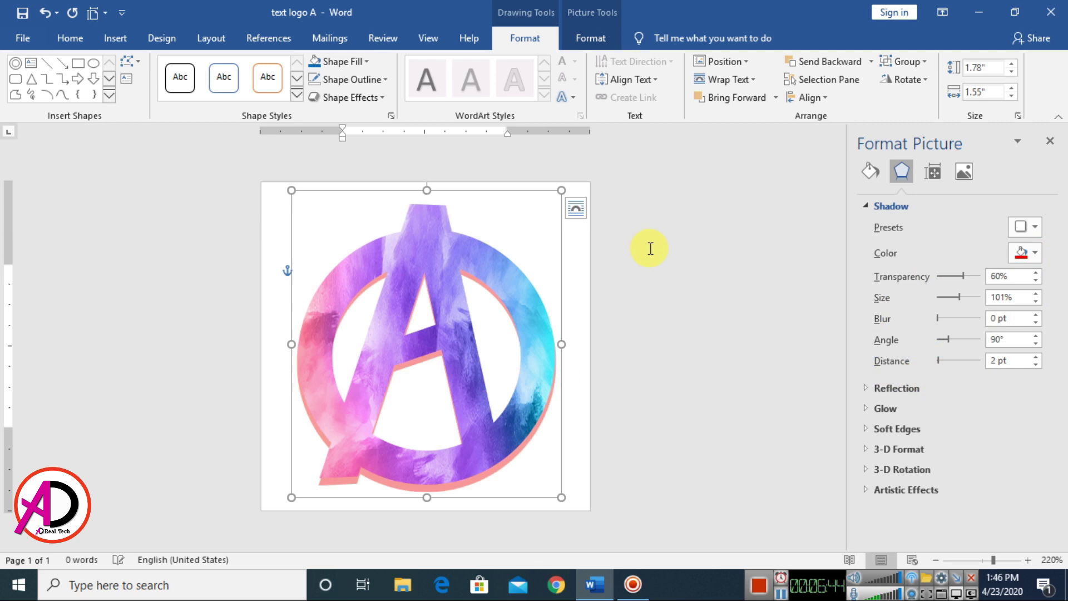
pyautogui.click(1035, 252)
pyautogui.click(1006, 334)
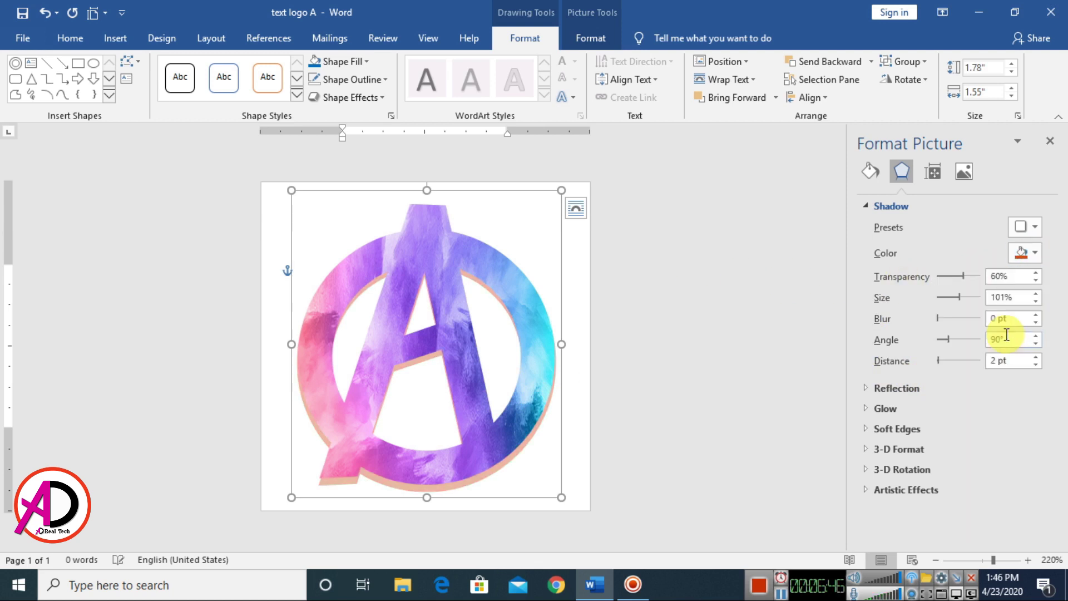
pyautogui.click(1034, 253)
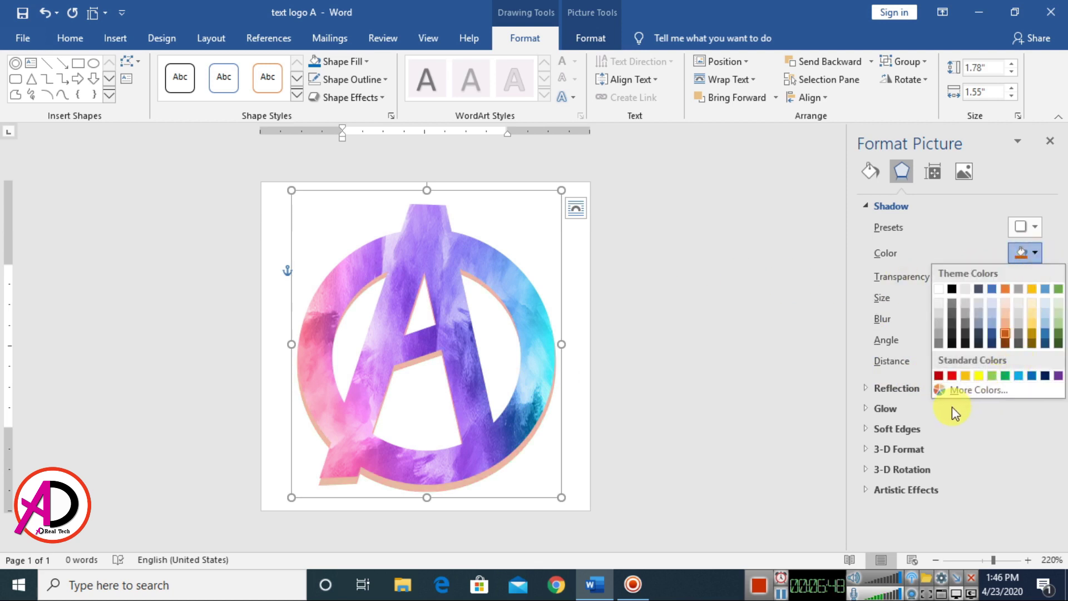
pyautogui.click(952, 376)
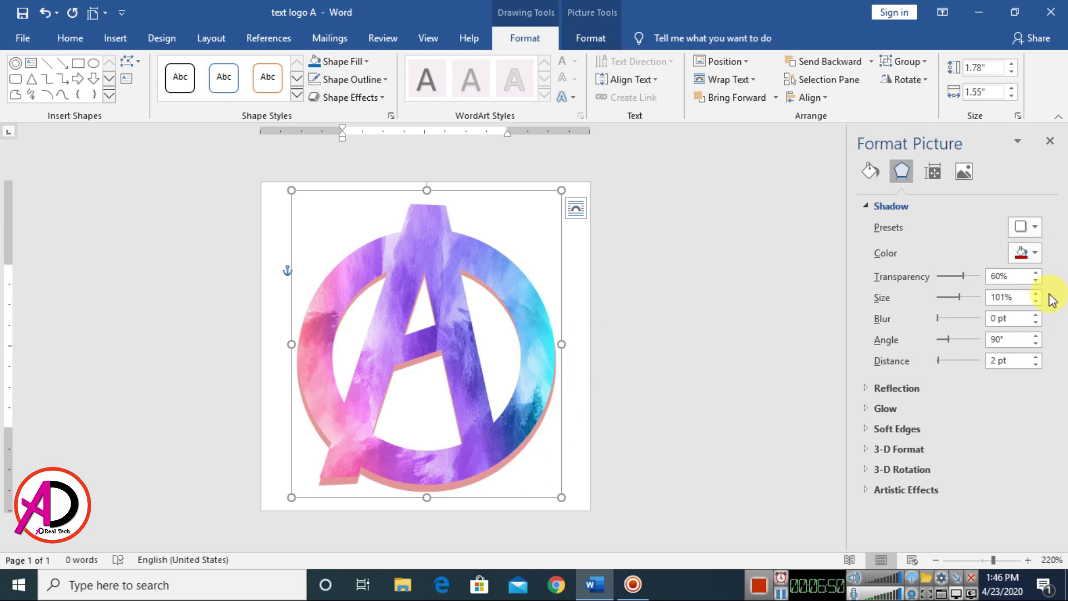
# - Close the picture formatting pane and give the logo a white outline
pyautogui.click(1052, 143)
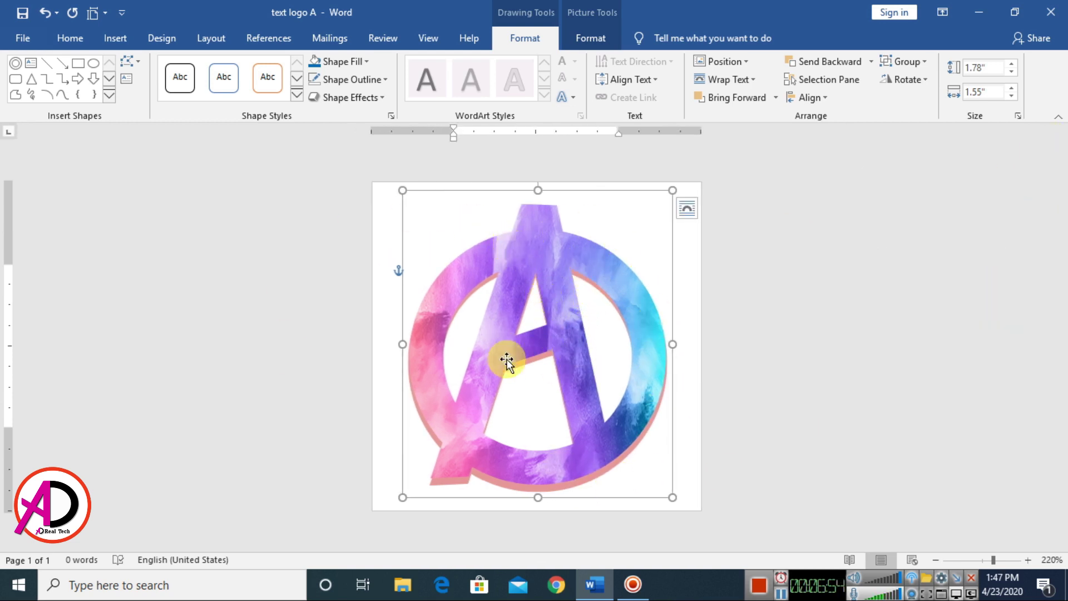
pyautogui.click(356, 81)
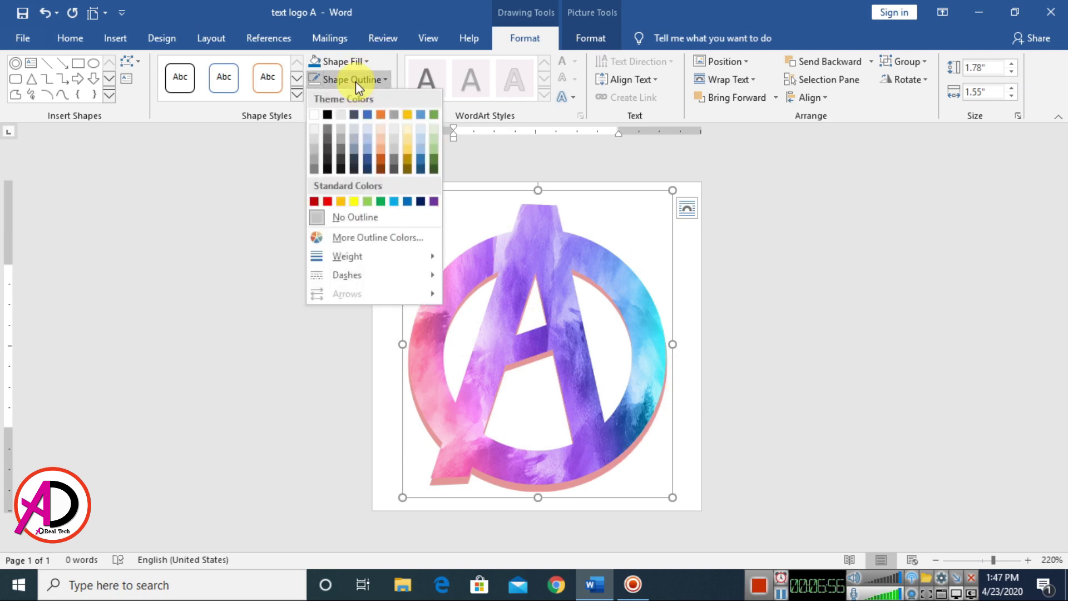
pyautogui.click(315, 115)
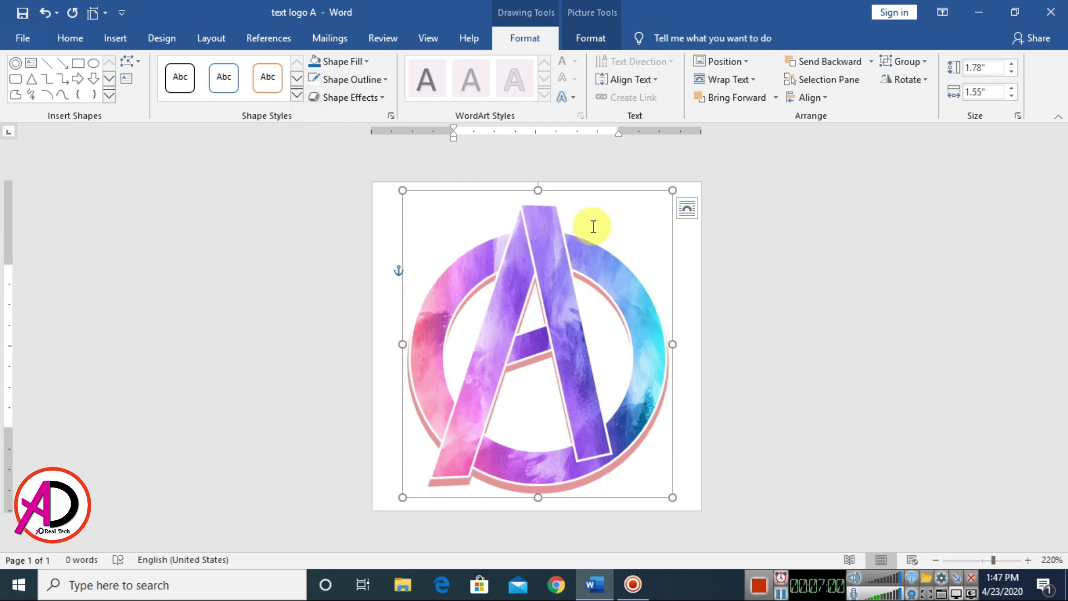
pyautogui.scroll(1, 670, 407)
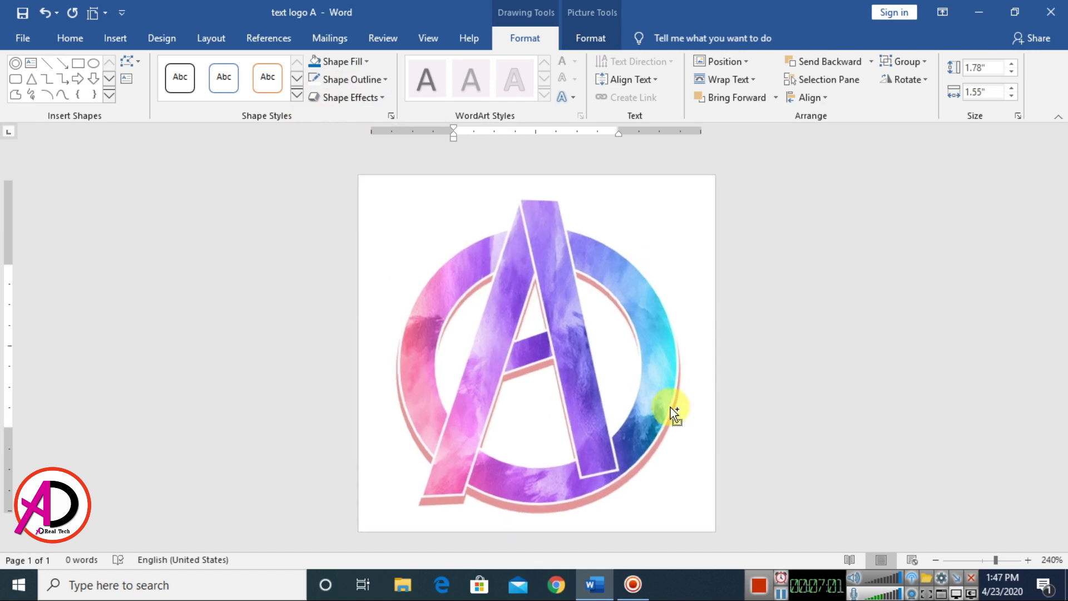
# - Set the logo outline weight to 1½ pt, then reduce it to 1 pt
pyautogui.click(346, 79)
pyautogui.moveTo(356, 257)
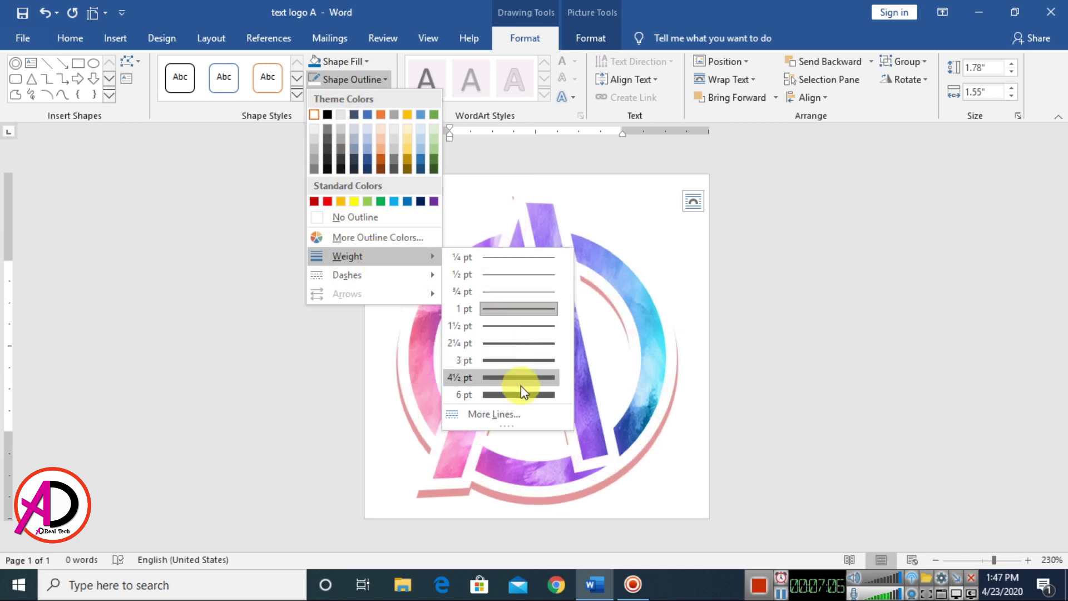
pyautogui.click(526, 326)
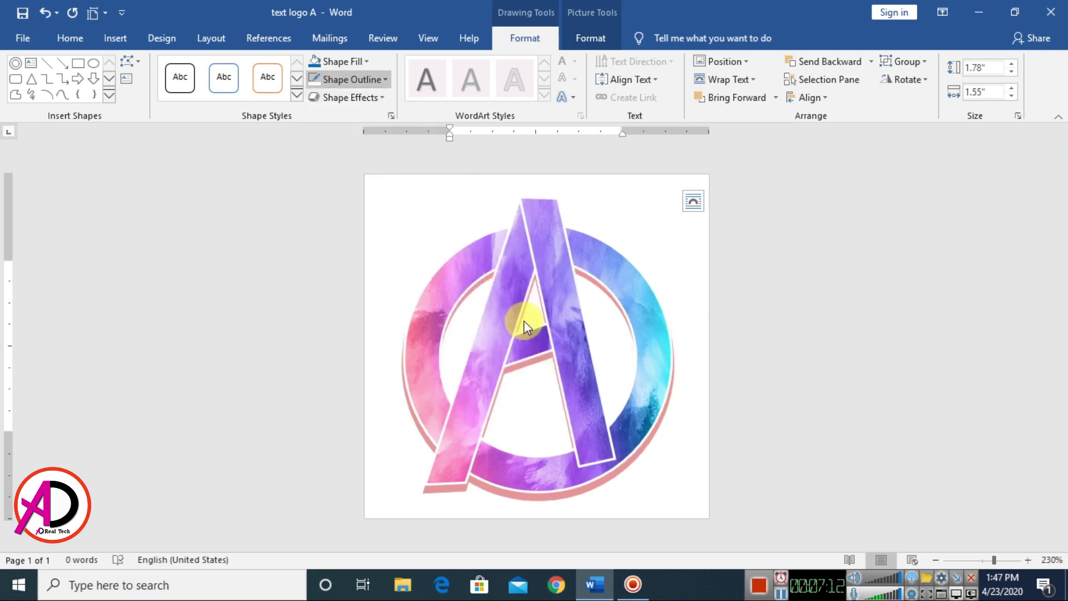
pyautogui.click(809, 360)
pyautogui.scroll(-6, 638, 377)
pyautogui.scroll(2, 639, 376)
pyautogui.click(563, 350)
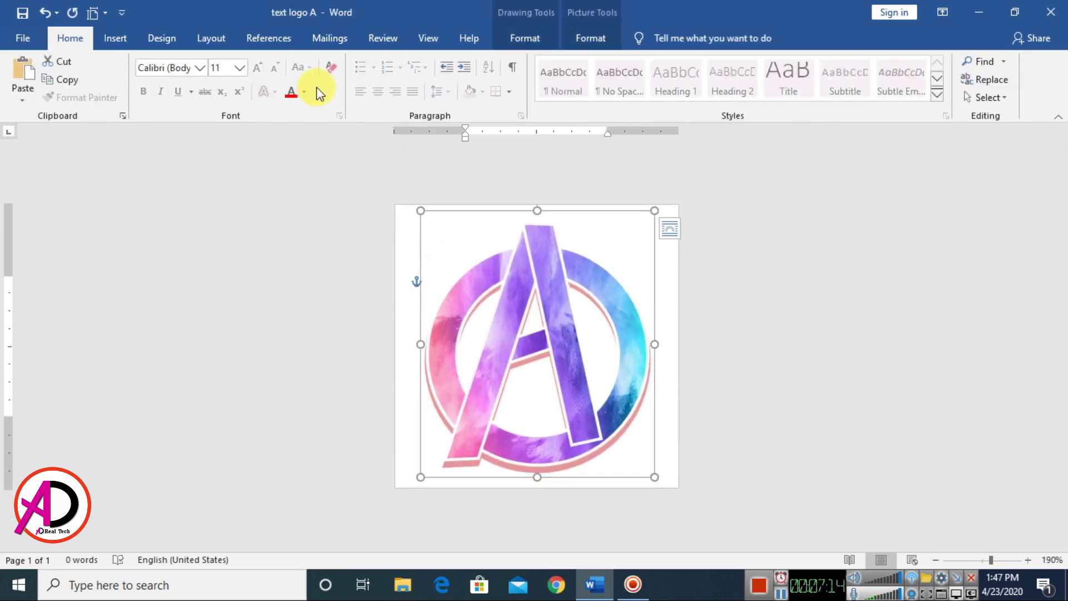
pyautogui.click(526, 40)
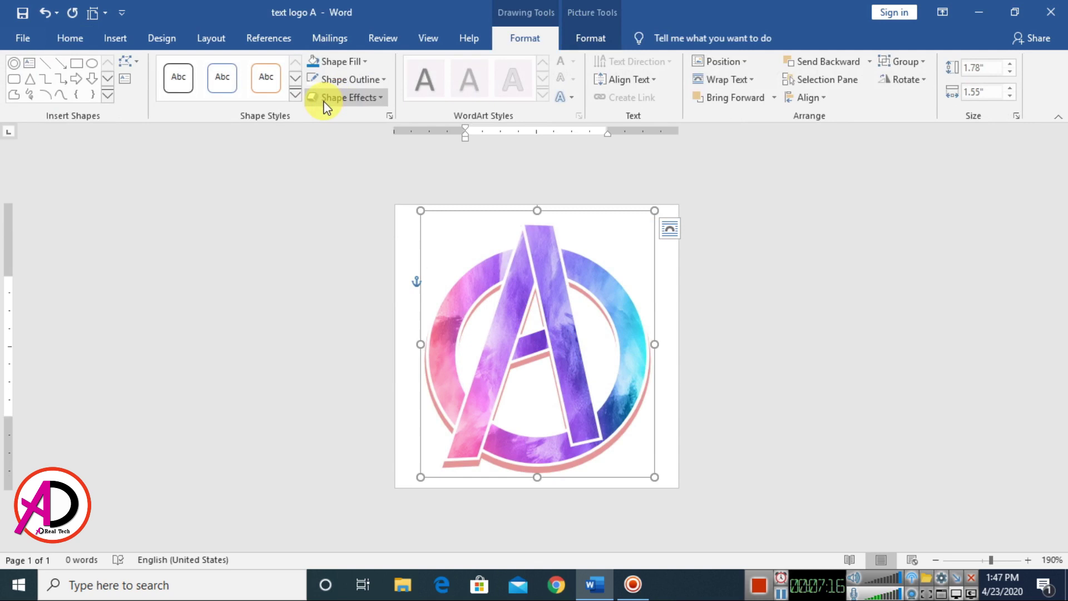
pyautogui.click(373, 78)
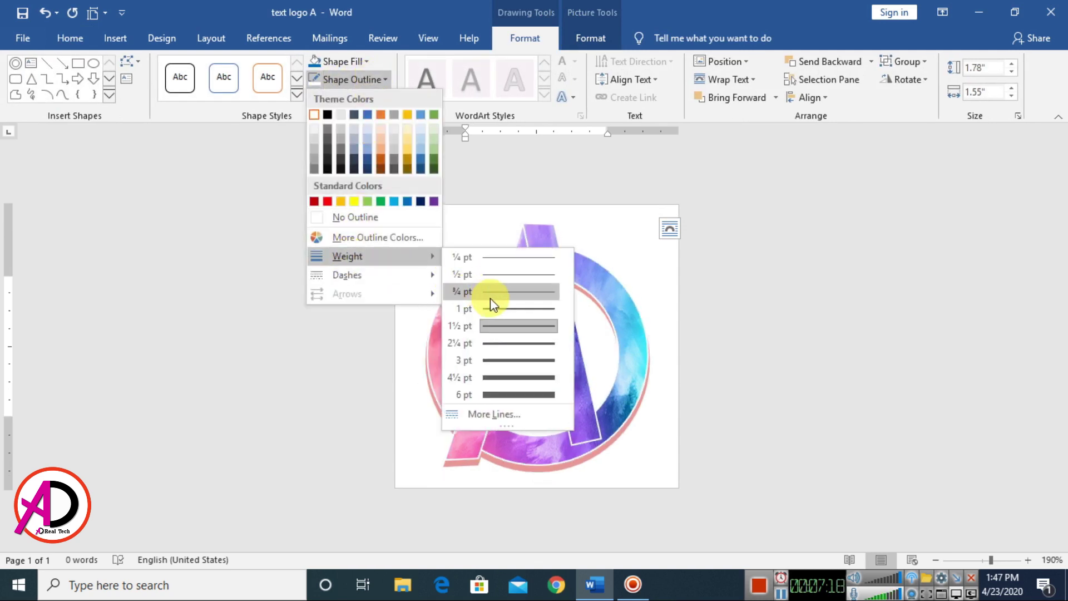
pyautogui.click(492, 309)
pyautogui.click(745, 357)
pyautogui.scroll(2, 629, 315)
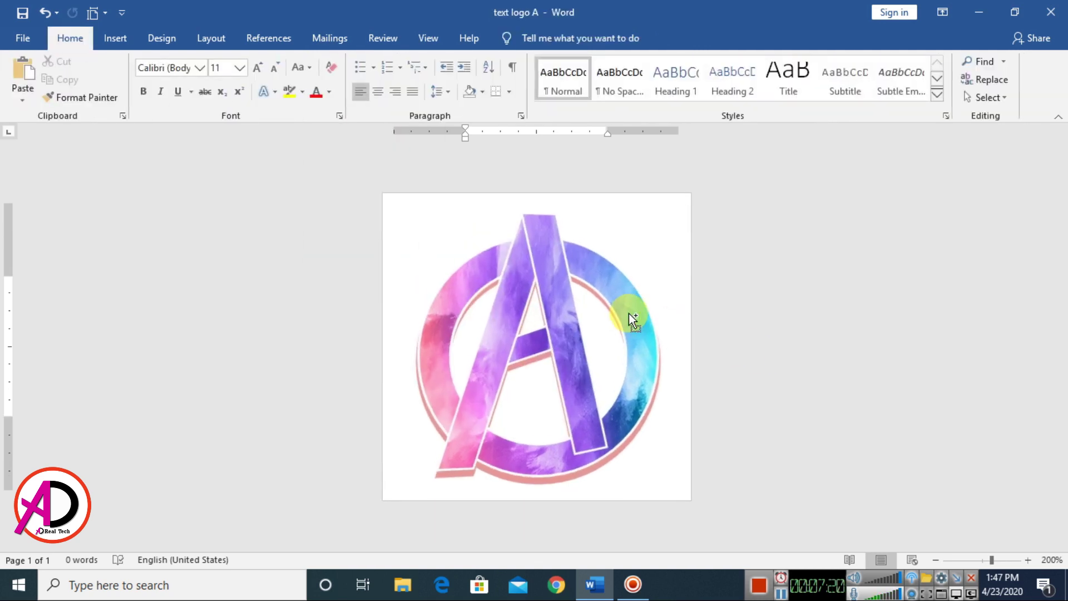
pyautogui.scroll(1, 613, 334)
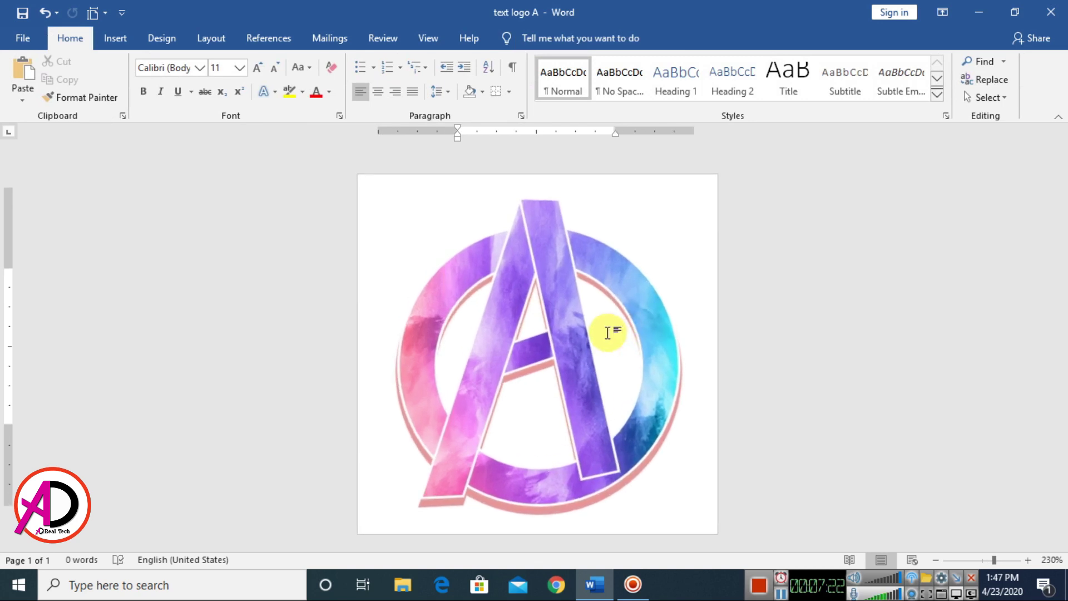
pyautogui.scroll(-1, 613, 334)
pyautogui.click(477, 282)
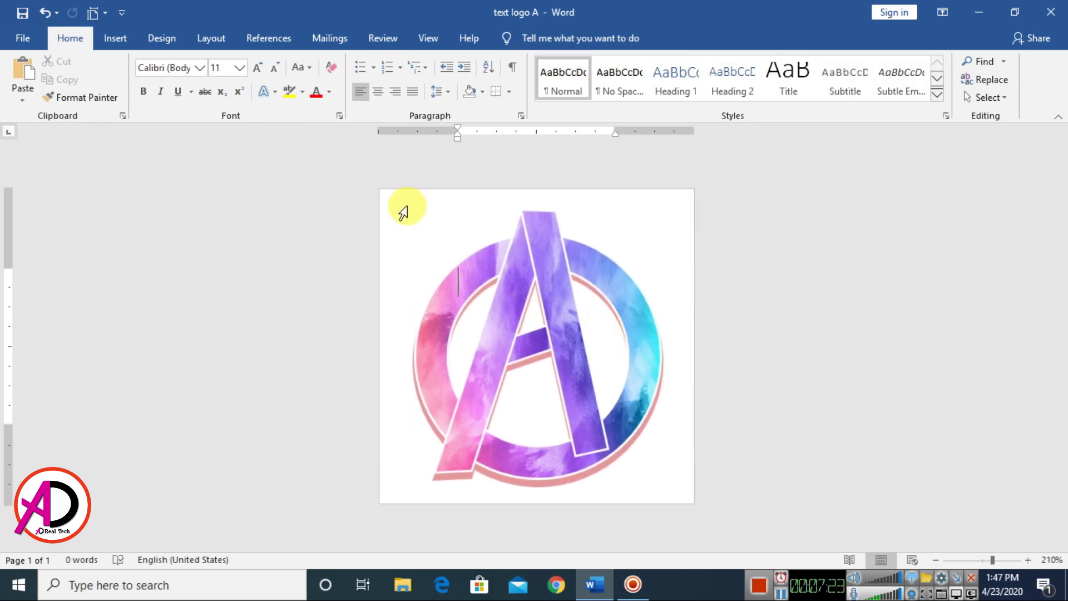
pyautogui.click(561, 269)
pyautogui.click(754, 351)
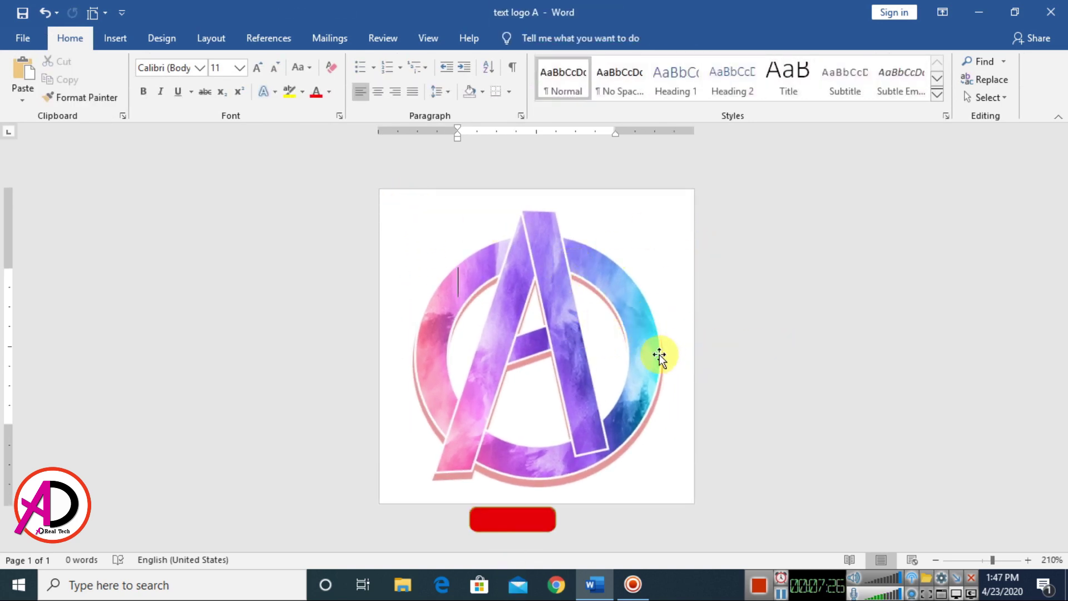
pyautogui.click(659, 355)
pyautogui.moveTo(637, 336)
pyautogui.mouseDown()
pyautogui.moveTo(646, 324)
pyautogui.moveTo(630, 335)
pyautogui.moveTo(655, 337)
pyautogui.mouseUp()
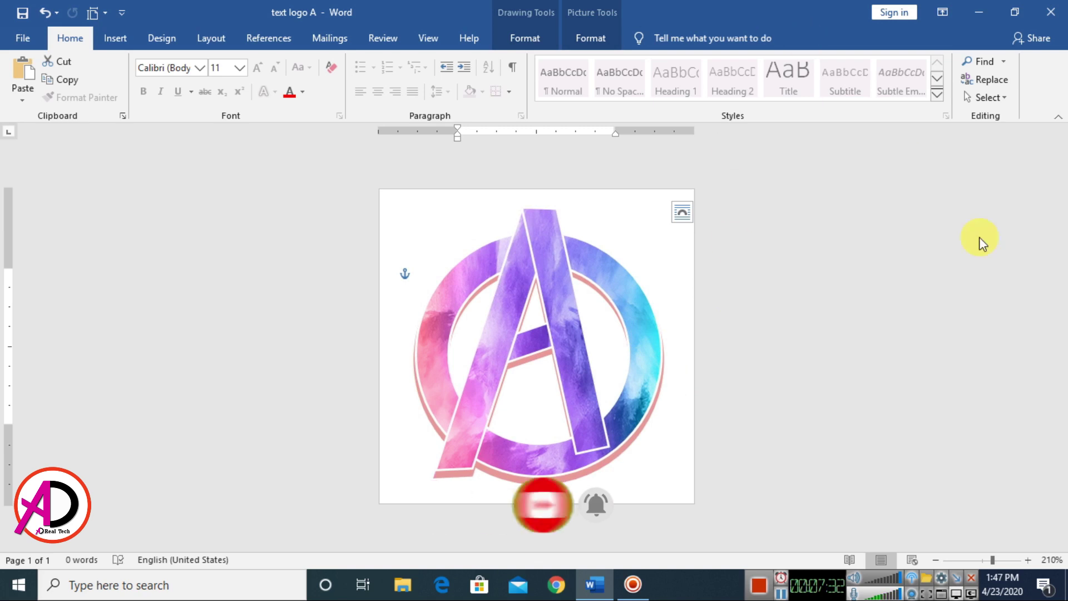
pyautogui.click(737, 254)
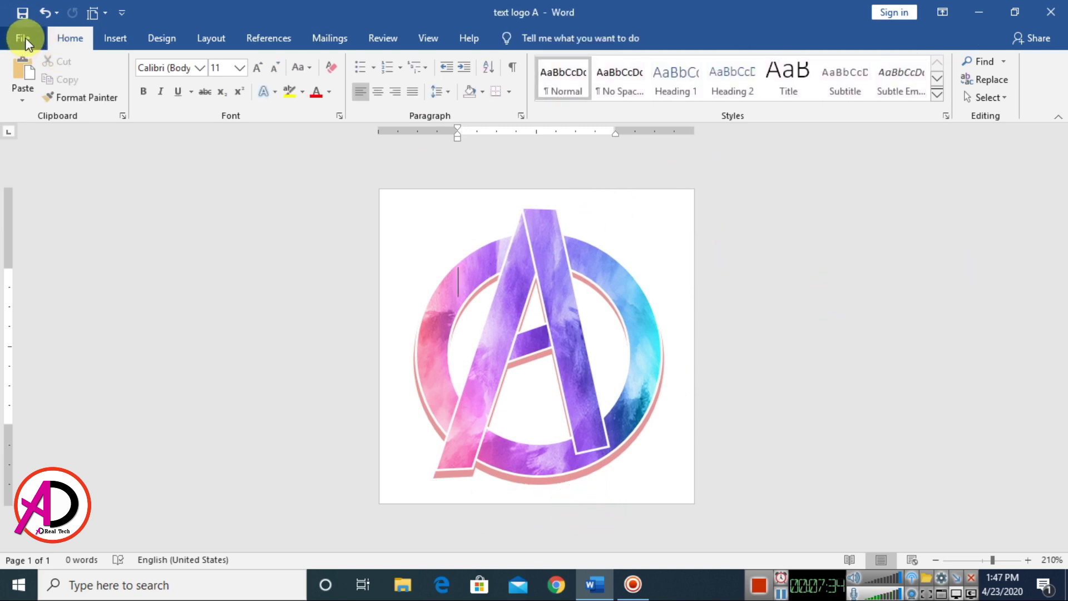
# - Save the current logo document
pyautogui.click(24, 11)
pyautogui.click(22, 39)
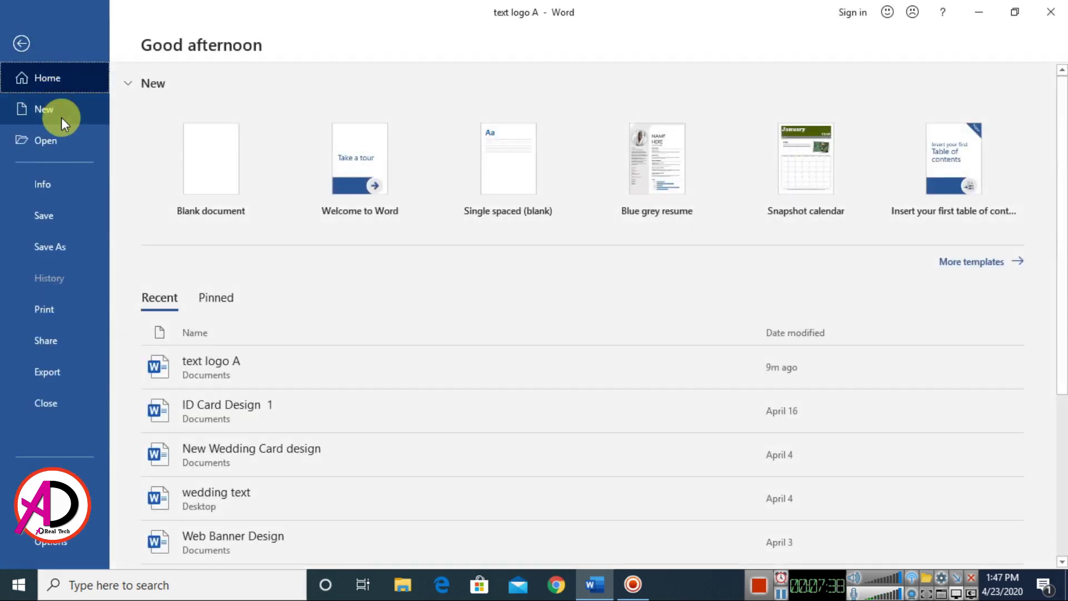
pyautogui.click(62, 215)
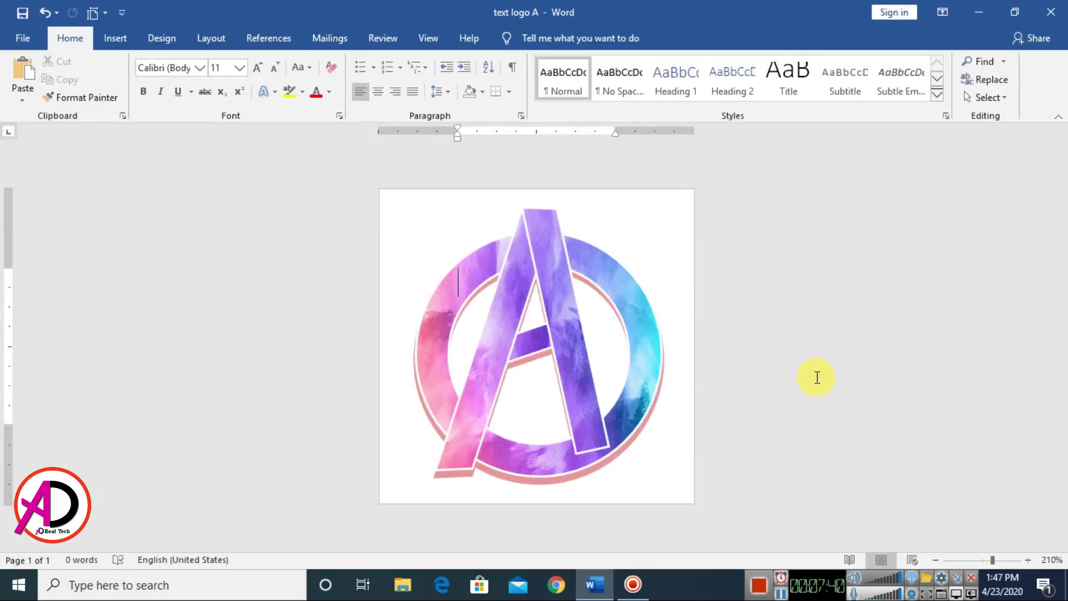
# - Save a copy as PDF named 'Text logo Design' in Documents
pyautogui.click(25, 33)
pyautogui.click(66, 246)
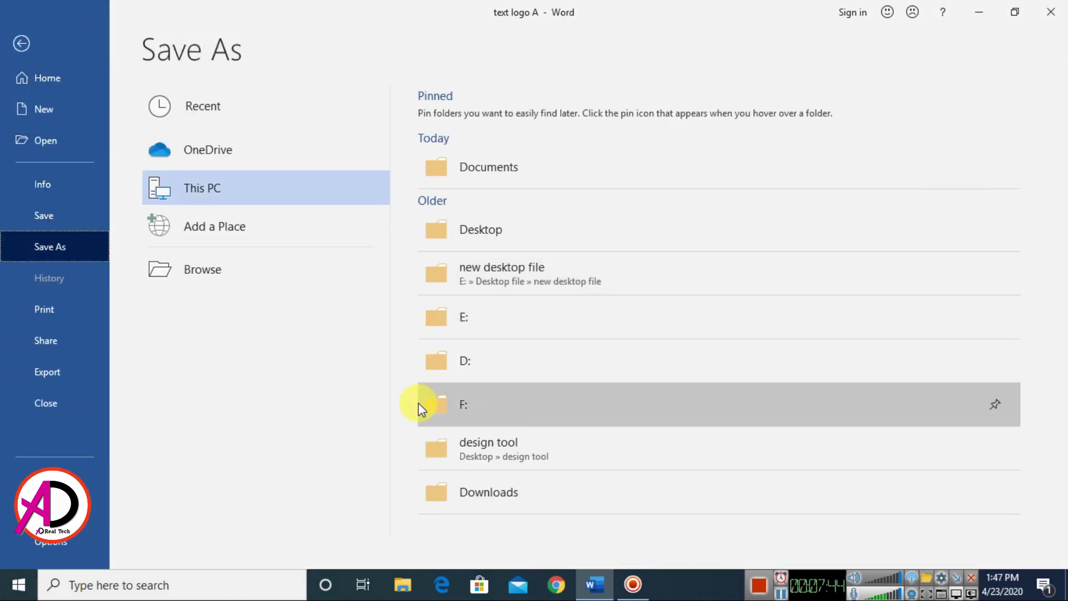
pyautogui.click(220, 281)
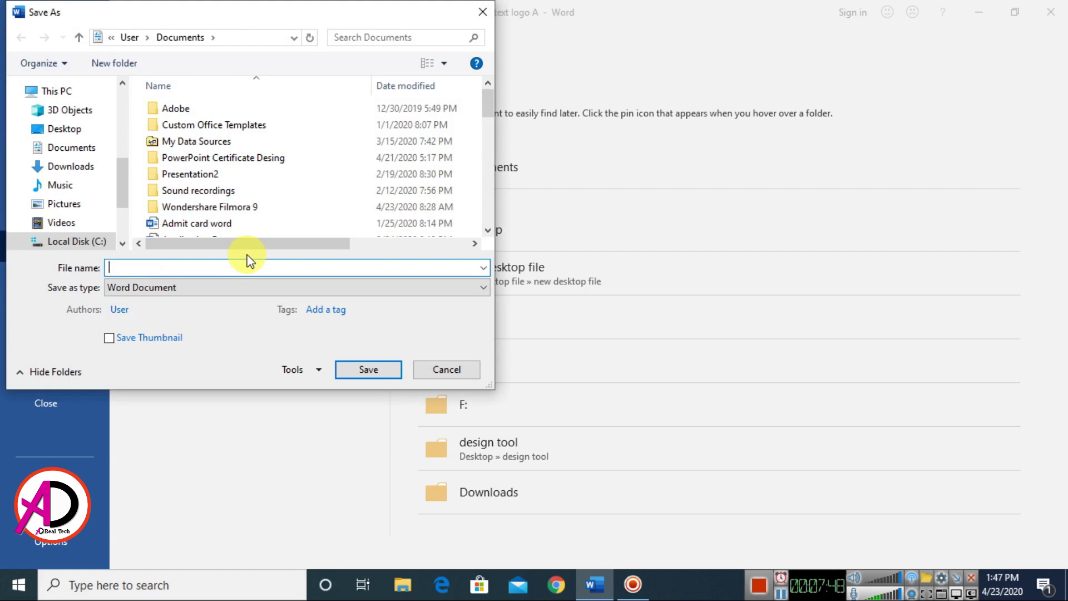
pyautogui.write('Tec')
pyautogui.press('BackSpace')
pyautogui.write('x')
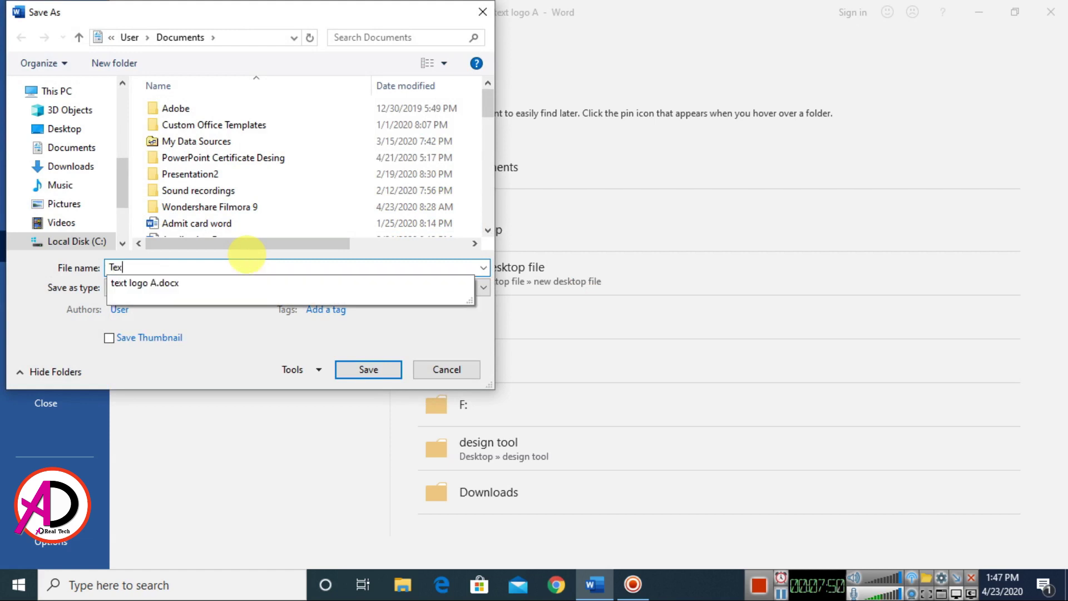
pyautogui.write('t log')
pyautogui.press('BackSpace')
pyautogui.write('o Design')
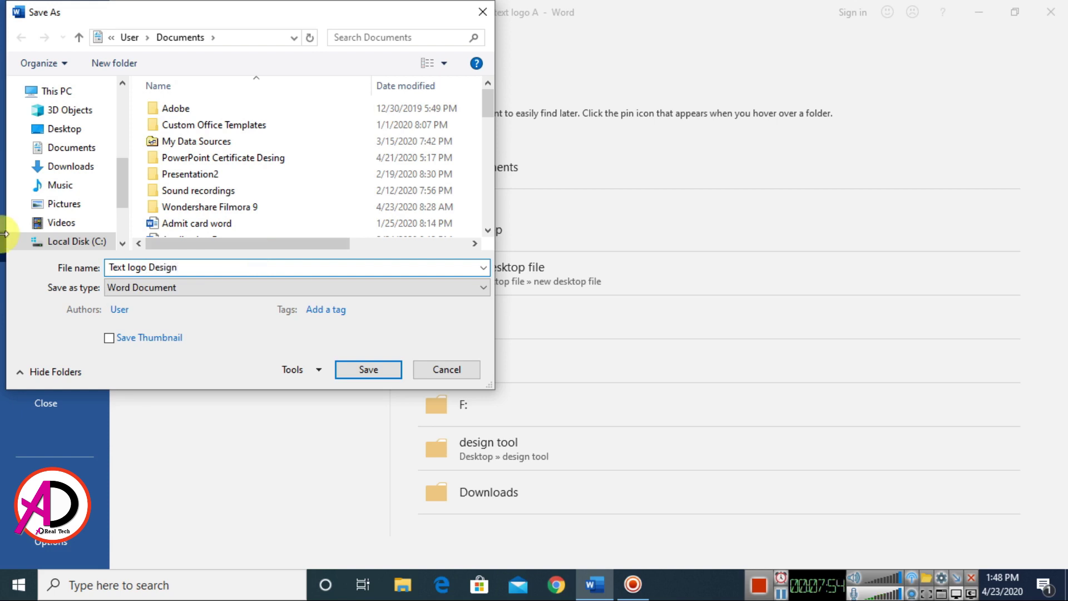
pyautogui.click(192, 286)
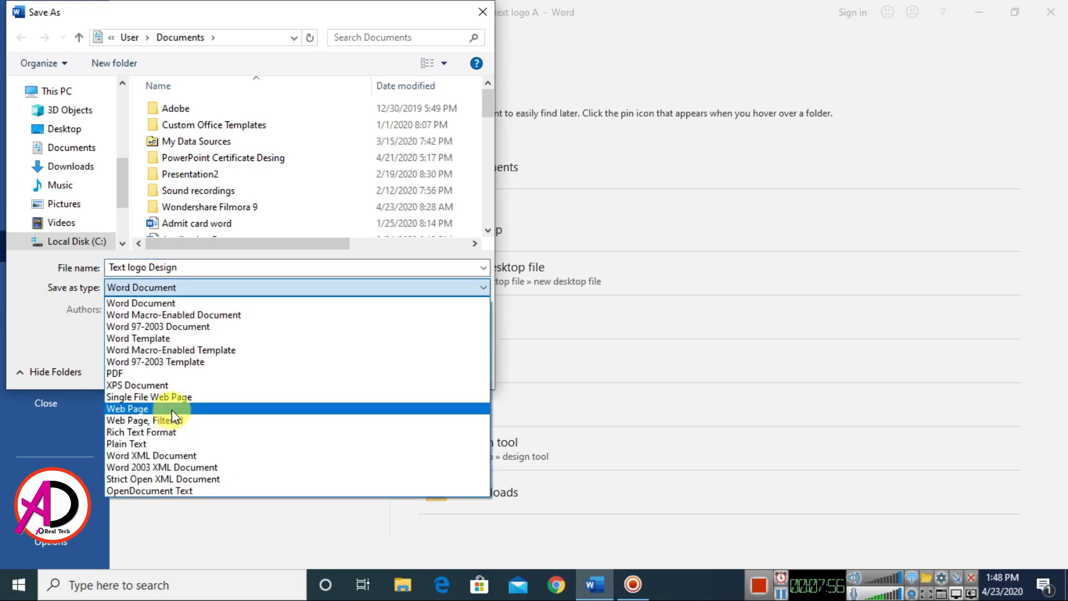
pyautogui.click(156, 374)
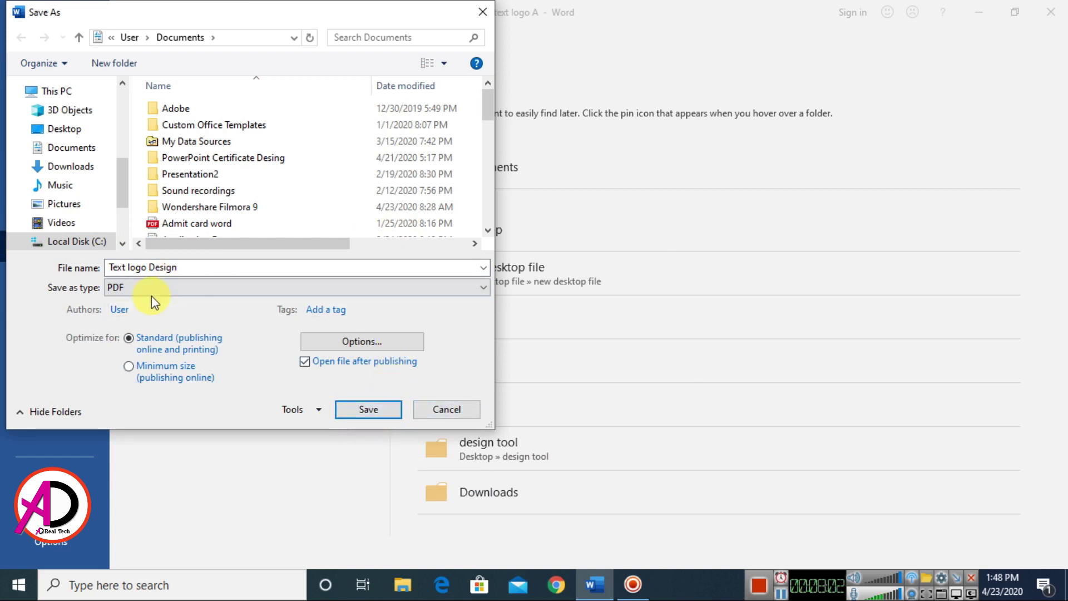
pyautogui.click(388, 410)
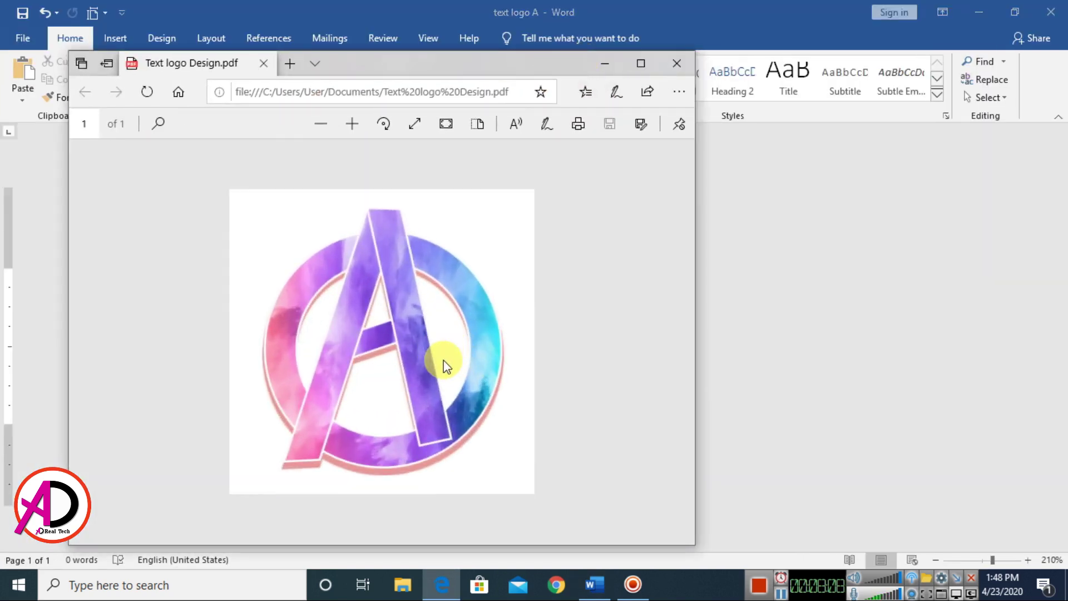
# - Zoom in and out on the Text logo Design PDF in Edge to inspect the logo
pyautogui.scroll(3, 461, 358)
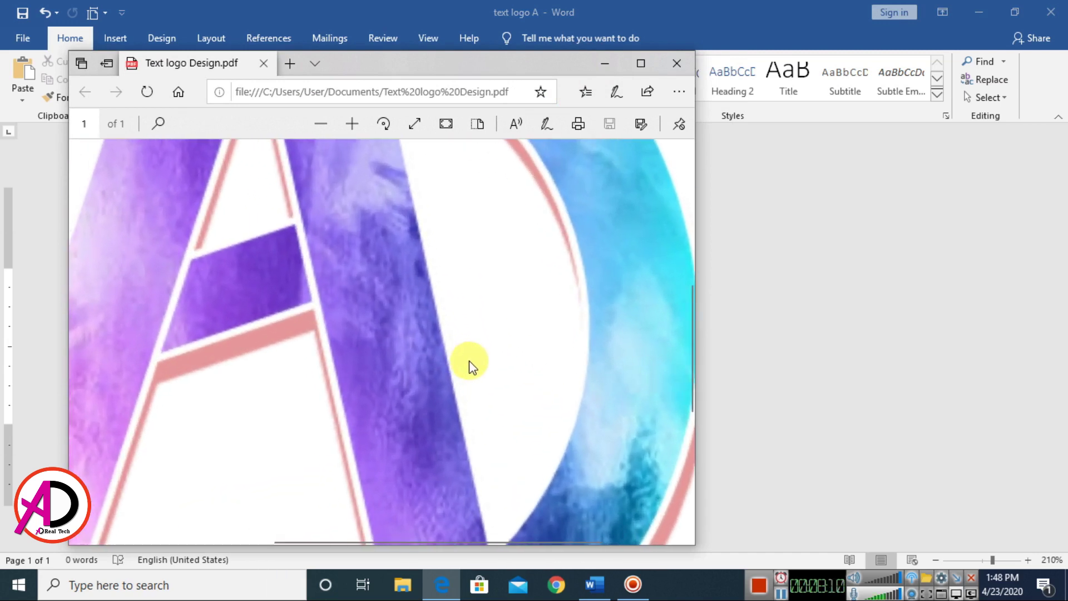
pyautogui.scroll(-5, 470, 362)
pyautogui.scroll(2, 473, 363)
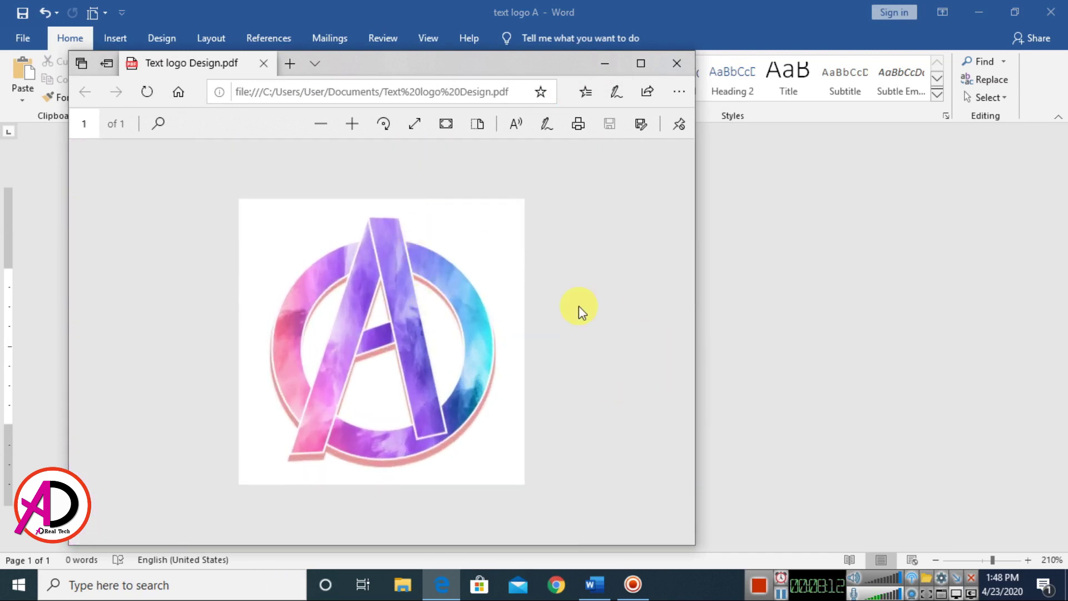